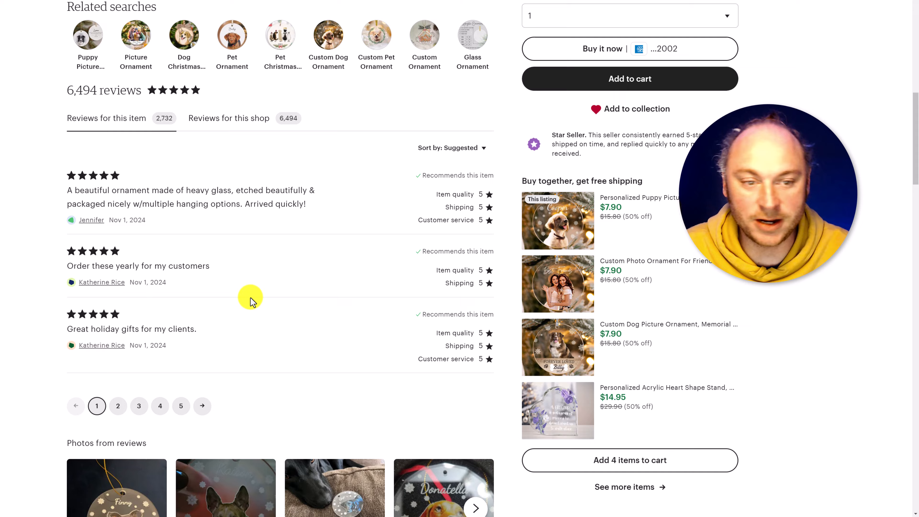
Step: Examine the dates of the newest reviews on the personalized puppy picture ornament listing and its entry in the christmas ornament keyword research
{"action": "left_click_drag", "start_coordinate": [109, 220], "coordinate": [127, 220]}
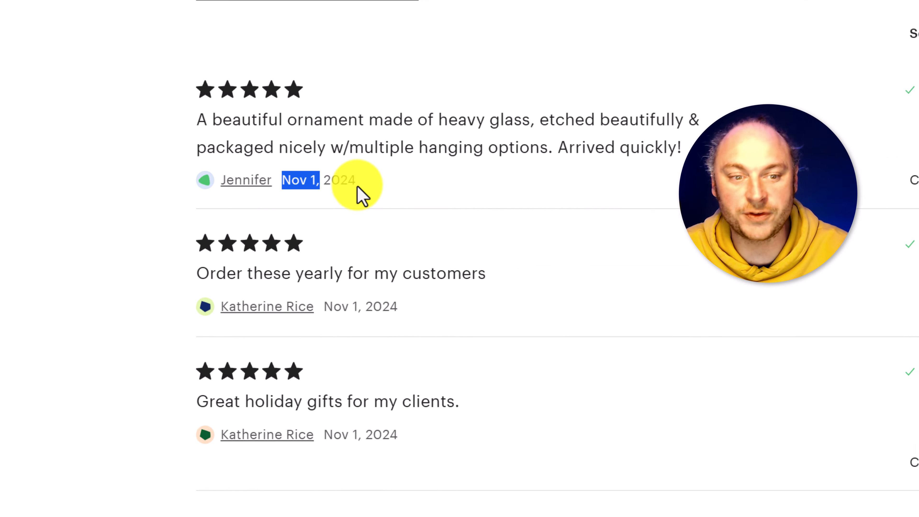
{"action": "left_click_drag", "start_coordinate": [357, 187], "coordinate": [360, 187]}
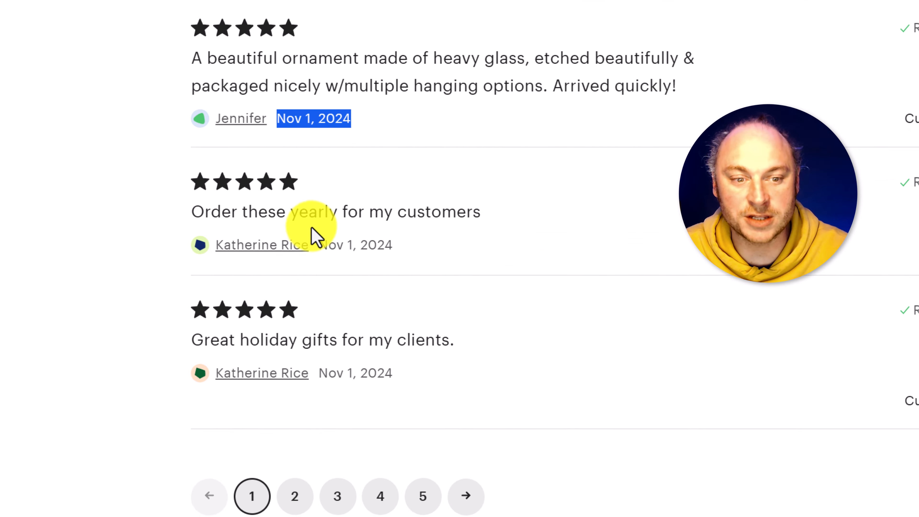
{"action": "left_click_drag", "start_coordinate": [324, 307], "coordinate": [399, 310]}
{"action": "left_click_drag", "start_coordinate": [347, 402], "coordinate": [416, 436]}
{"action": "scroll", "coordinate": [524, 281], "scroll_direction": "up", "scroll_amount": 10}
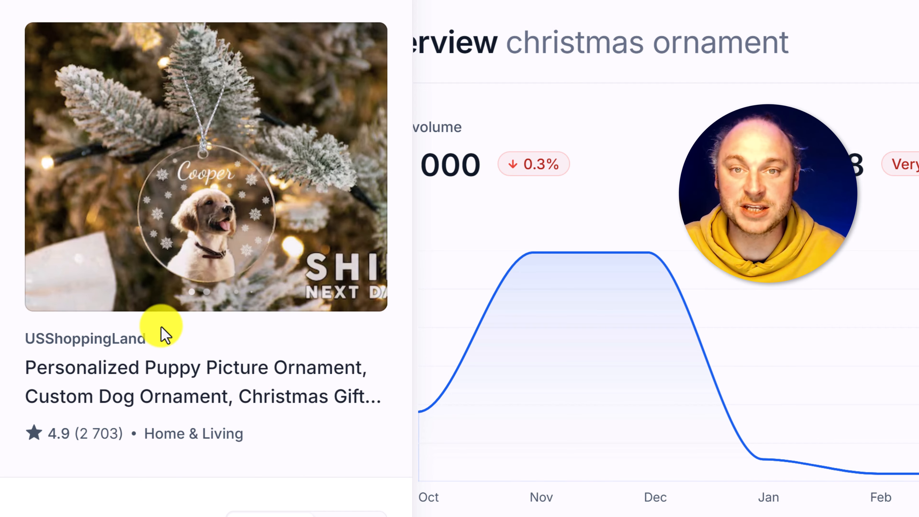
{"action": "scroll", "coordinate": [160, 328], "scroll_direction": "down", "scroll_amount": 10}
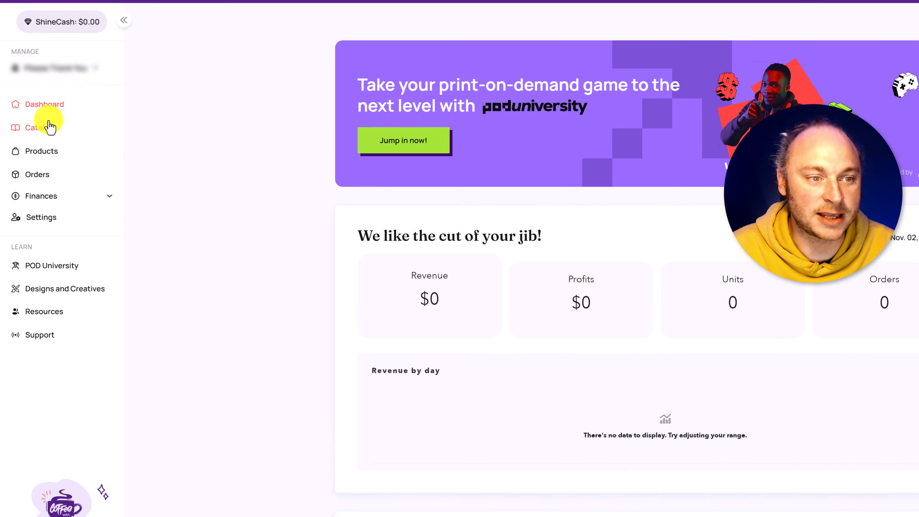
Step: Switch to ShineOn and open the Acrylic Holiday Ornament from the catalog's Holiday Favorites for product creation
{"action": "left_click", "coordinate": [95, 106]}
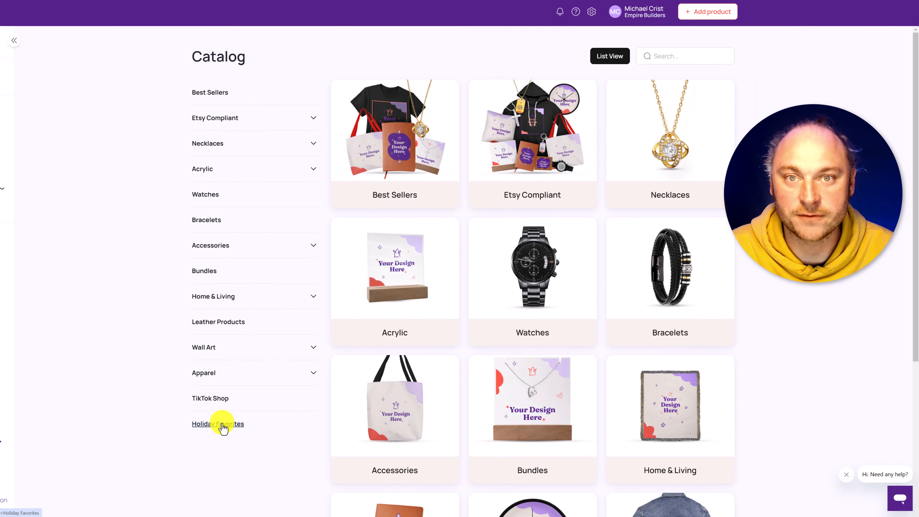
{"action": "left_click", "coordinate": [222, 428]}
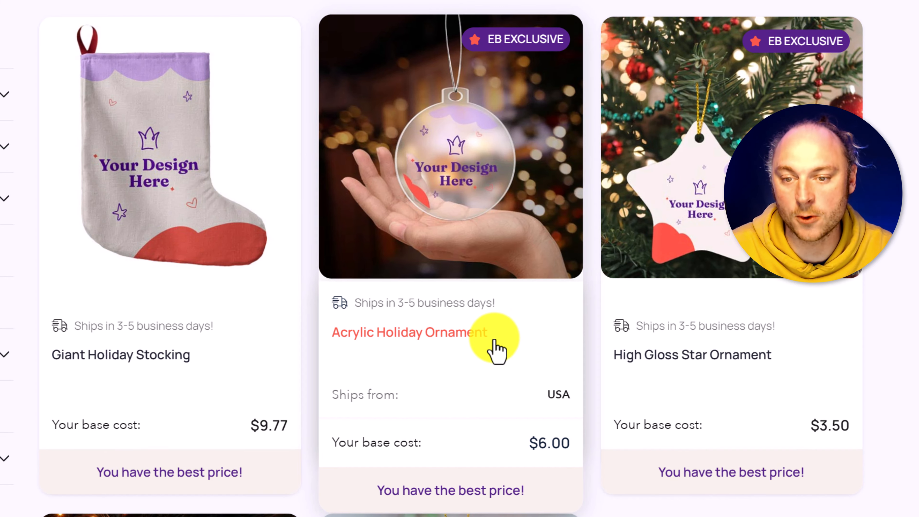
{"action": "left_click", "coordinate": [495, 341]}
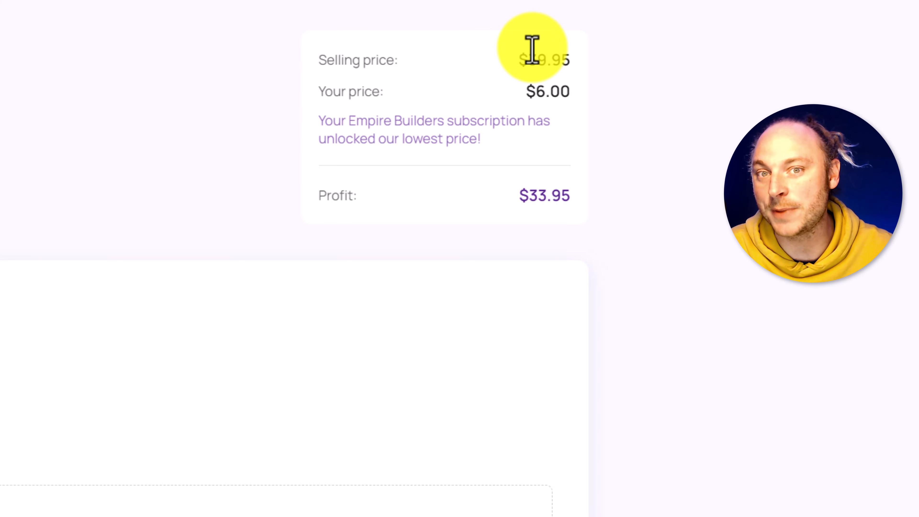
Step: Examine the acrylic ornament's pricing and profit, and its artwork format, pixel dimension and file size requirements
{"action": "left_click_drag", "start_coordinate": [528, 90], "coordinate": [601, 108]}
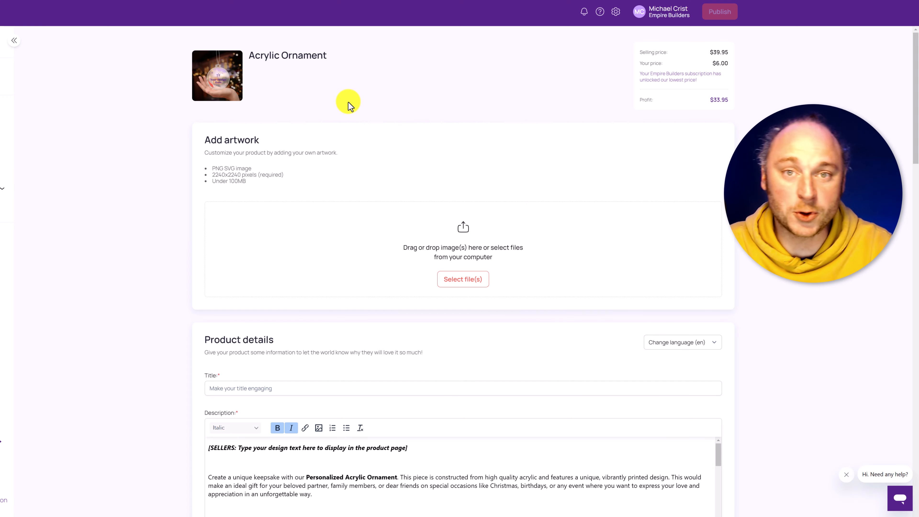
{"action": "left_click_drag", "start_coordinate": [204, 140], "coordinate": [259, 139]}
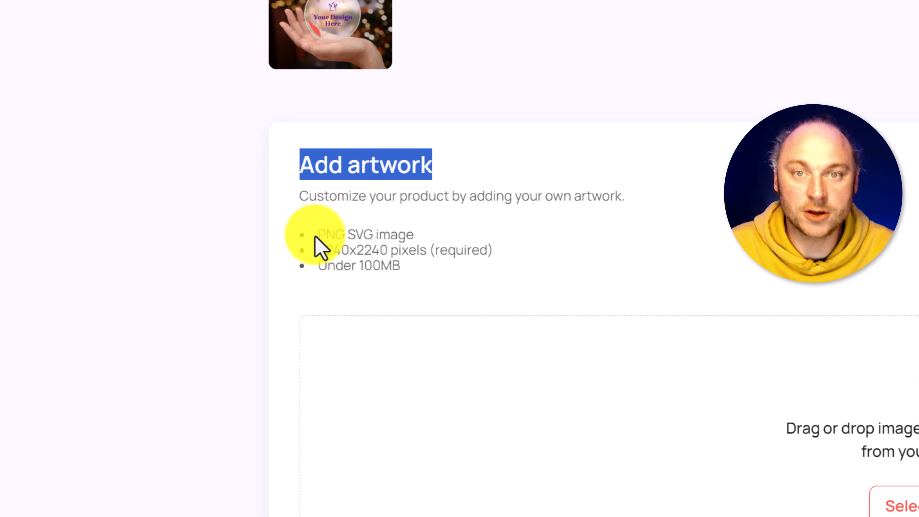
{"action": "left_click_drag", "start_coordinate": [318, 235], "coordinate": [344, 236]}
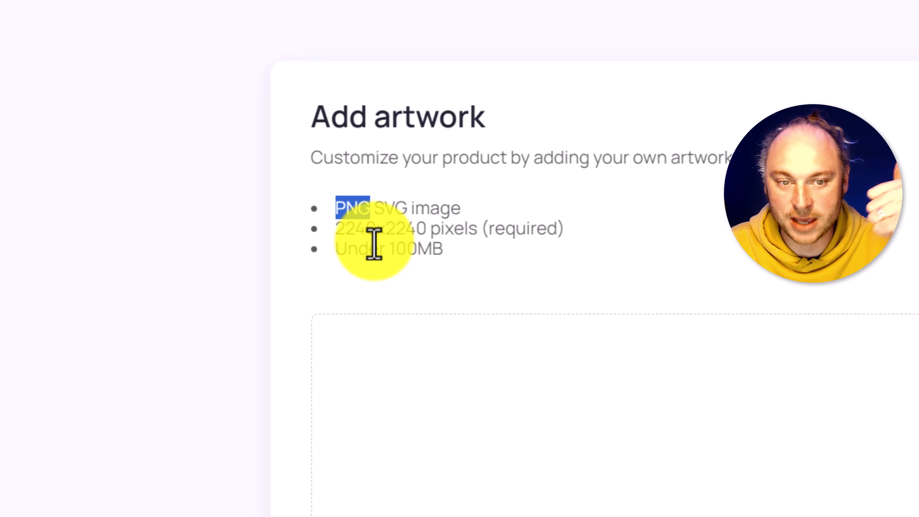
{"action": "left_click", "coordinate": [337, 267]}
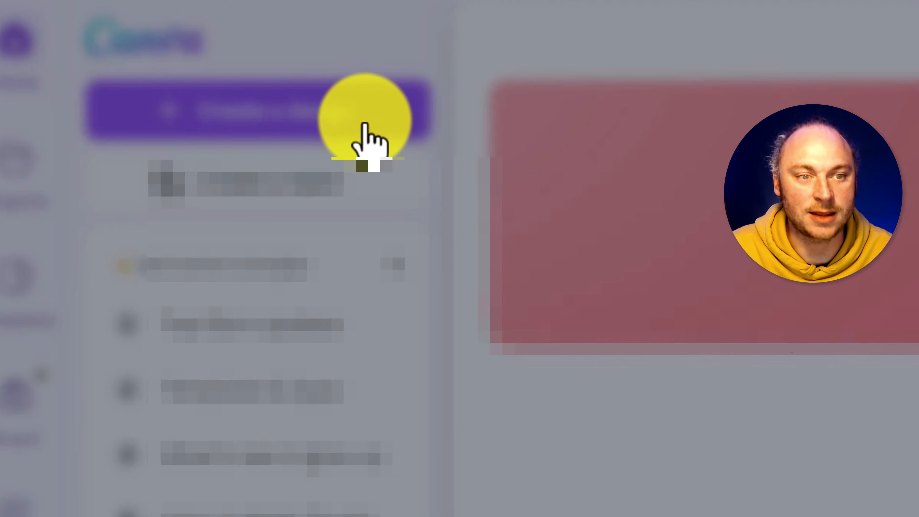
Step: Switch to Canva and create a new blank design with a custom size of 2240 × 2240 px
{"action": "left_click", "coordinate": [365, 125]}
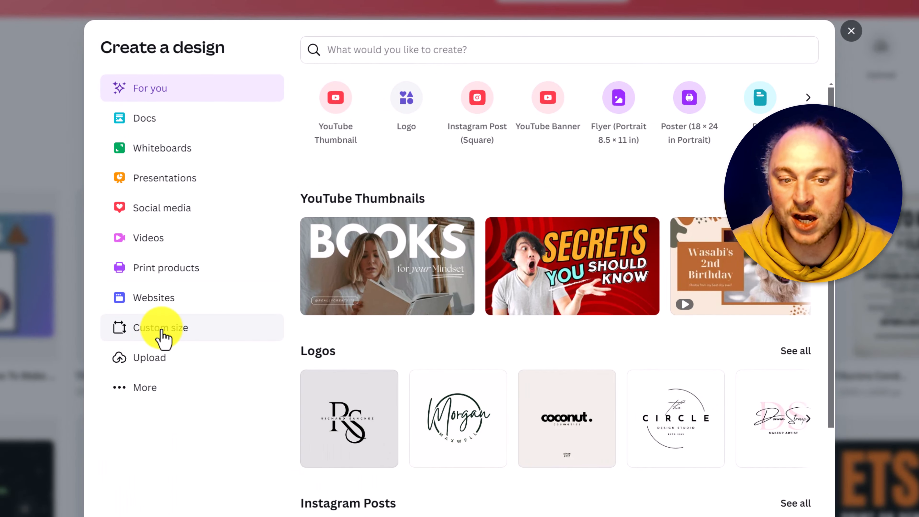
{"action": "left_click", "coordinate": [161, 330]}
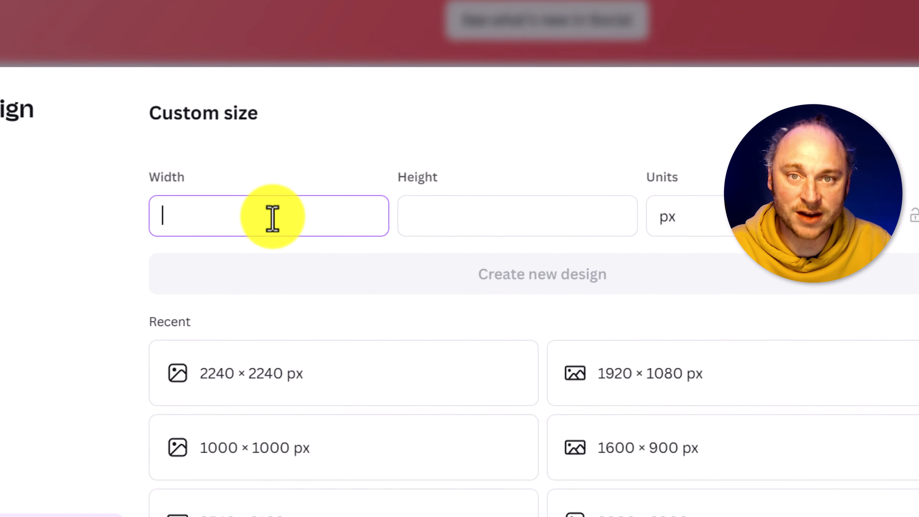
{"action": "type", "text": "2240"}
{"action": "key", "text": "Tab"}
{"action": "type", "text": "2"}
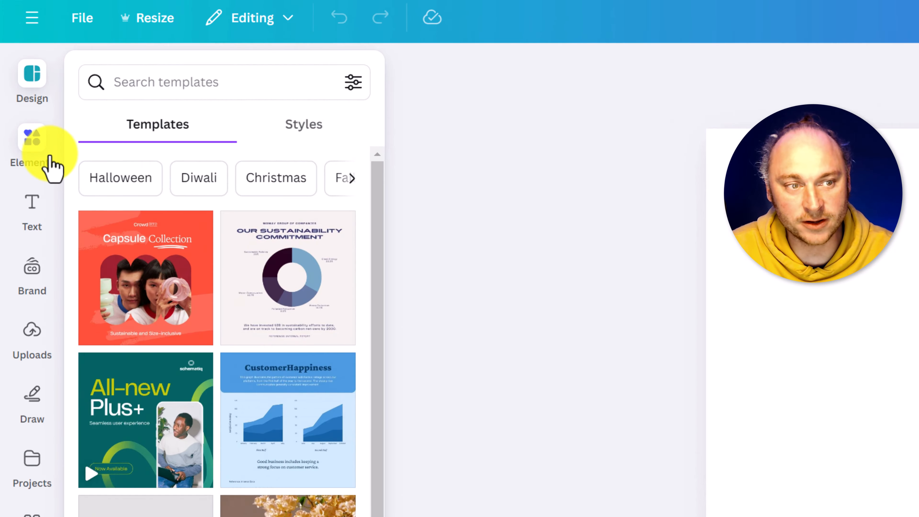
Step: Add a circle shape enlarged to span the whole canvas, and recolor it black from the brand palette
{"action": "left_click", "coordinate": [16, 68]}
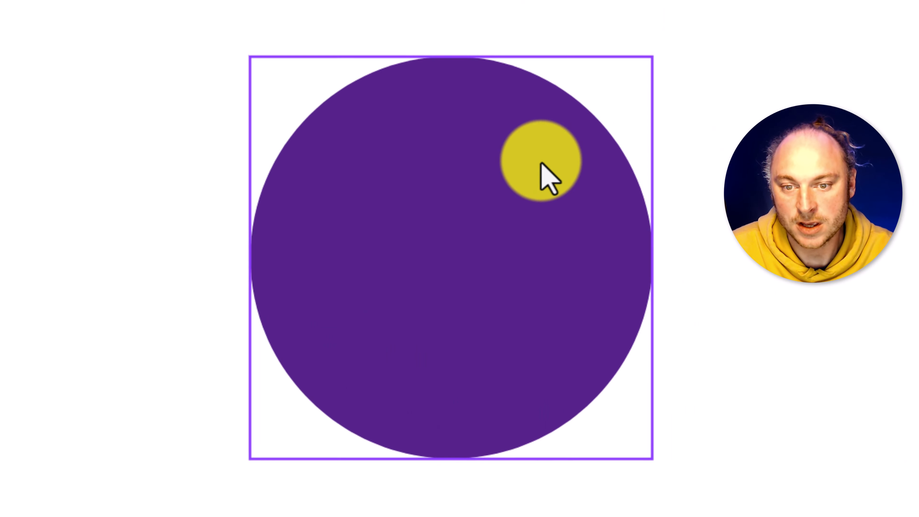
{"action": "left_click_drag", "start_coordinate": [449, 178], "coordinate": [378, 96]}
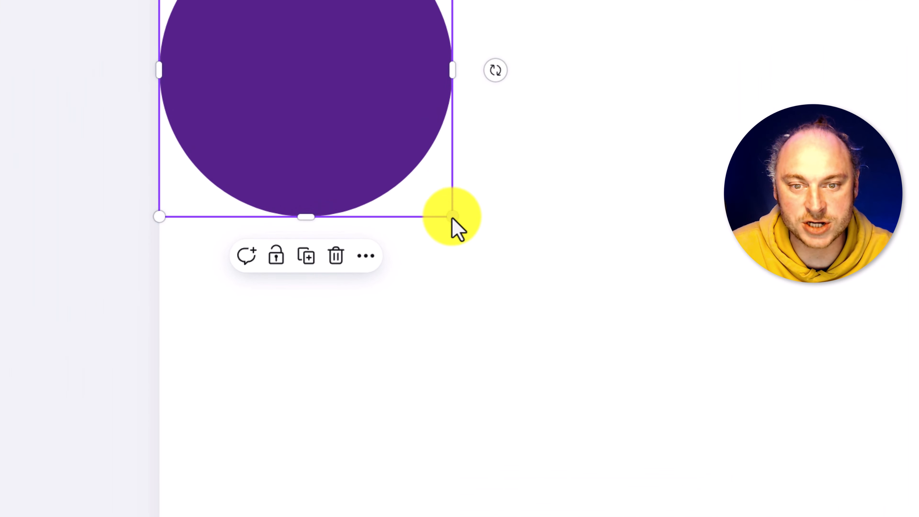
{"action": "left_click_drag", "start_coordinate": [439, 181], "coordinate": [634, 393]}
{"action": "left_click_drag", "start_coordinate": [501, 224], "coordinate": [687, 425]}
{"action": "left_click", "coordinate": [455, 41]}
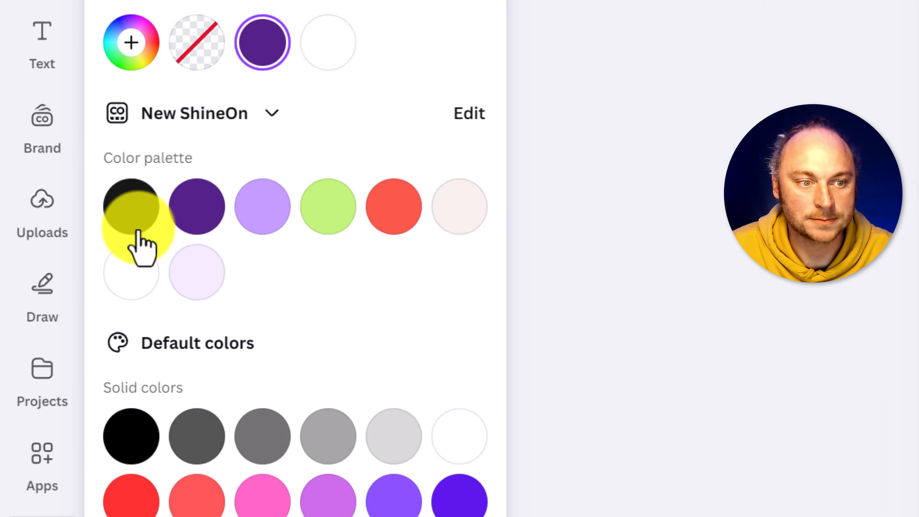
{"action": "left_click", "coordinate": [135, 242]}
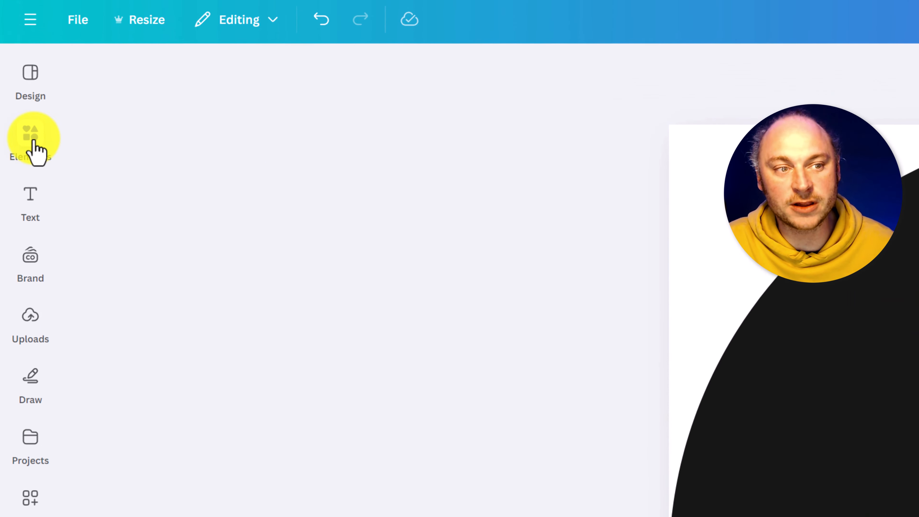
Step: Search the design elements for "snowflakes" and add the white glitter snowflake photo to the canvas
{"action": "left_click", "coordinate": [35, 142]}
{"action": "left_click", "coordinate": [155, 86]}
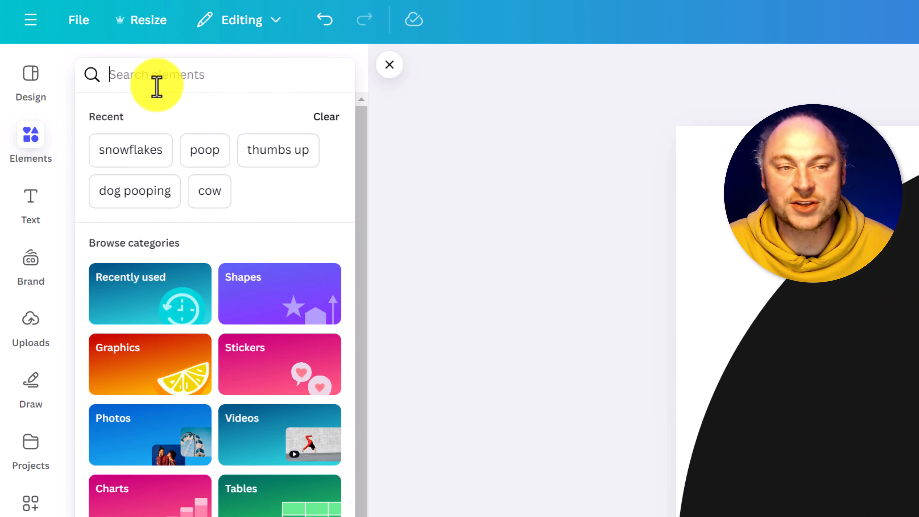
{"action": "type", "text": "snowfla"}
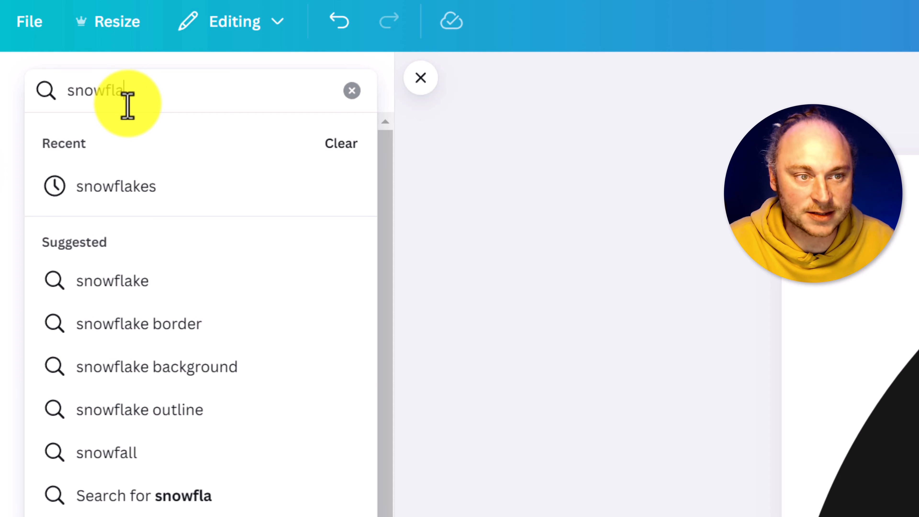
{"action": "type", "text": "kes"}
{"action": "key", "text": "Return"}
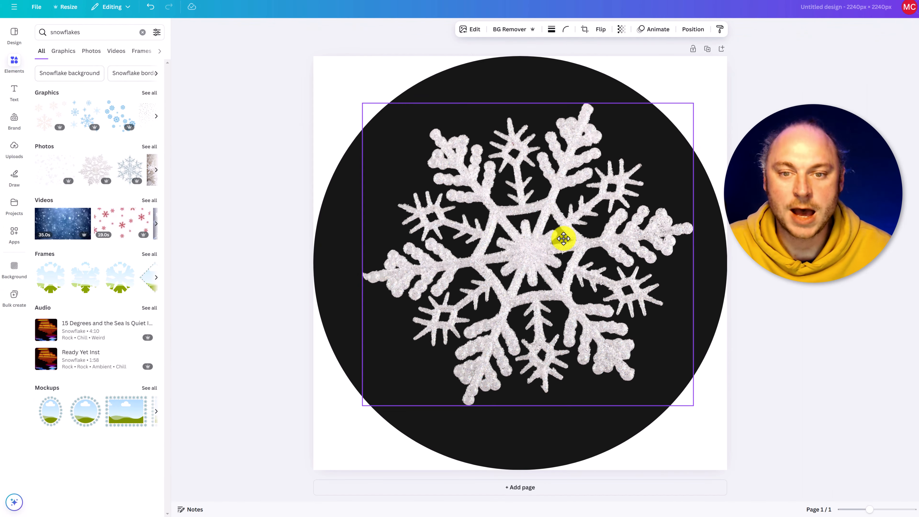
Step: Shrink the snowflake to a small ornament detail and place it on the left side of the black circle
{"action": "left_click_drag", "start_coordinate": [562, 239], "coordinate": [557, 236]}
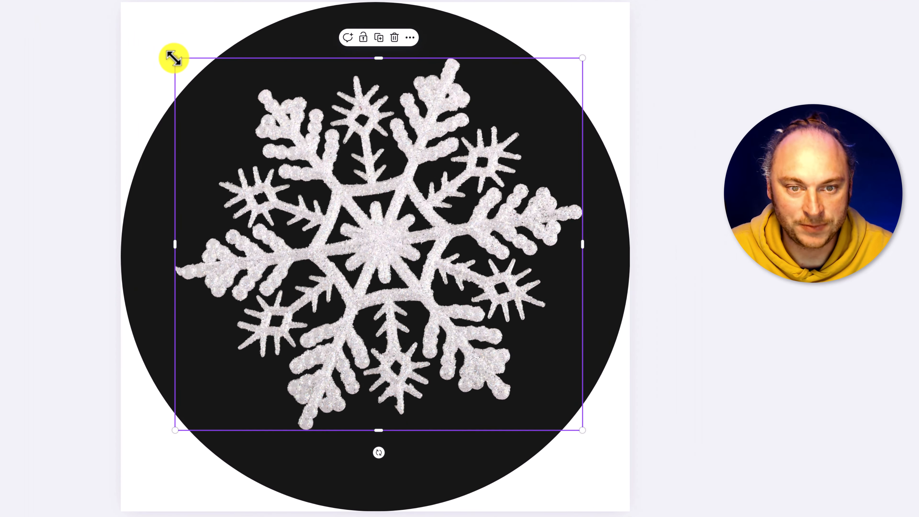
{"action": "left_click_drag", "start_coordinate": [351, 99], "coordinate": [541, 206]}
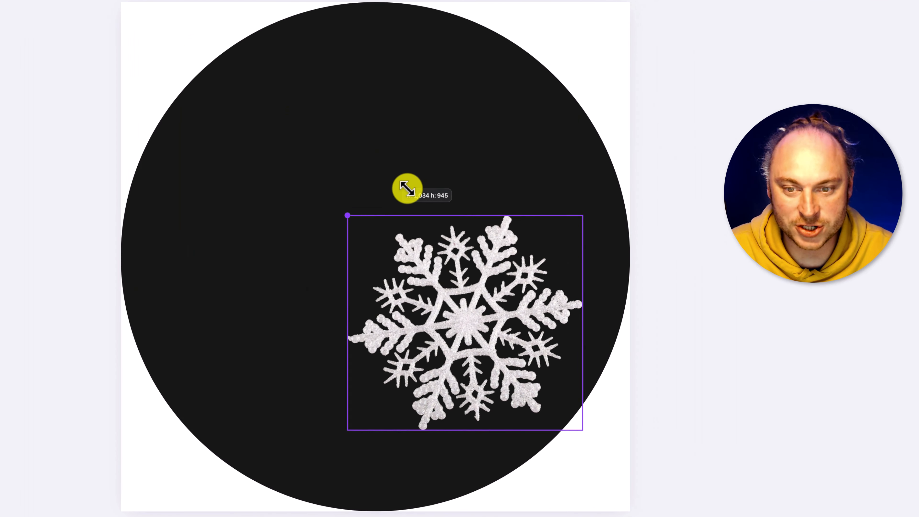
{"action": "left_click_drag", "start_coordinate": [407, 188], "coordinate": [204, 231]}
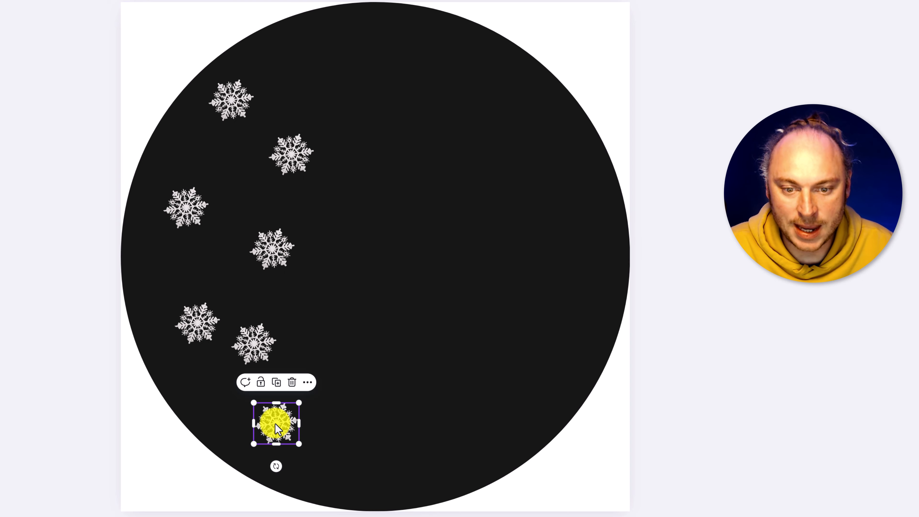
Step: Scatter copies of the snowflake along both sides of the circle, mixing larger and much smaller ones
{"action": "left_click_drag", "start_coordinate": [273, 412], "coordinate": [564, 273]}
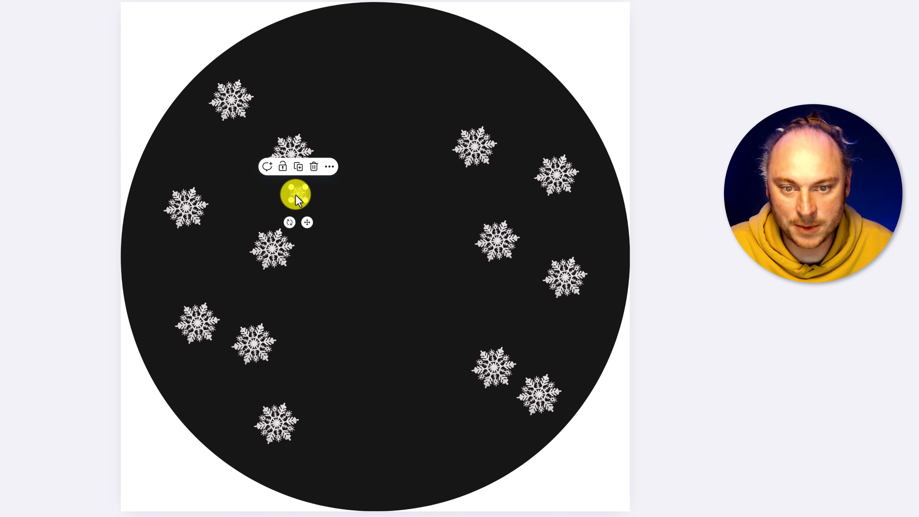
{"action": "left_click_drag", "start_coordinate": [296, 192], "coordinate": [176, 256]}
{"action": "key", "text": "ctrl+z"}
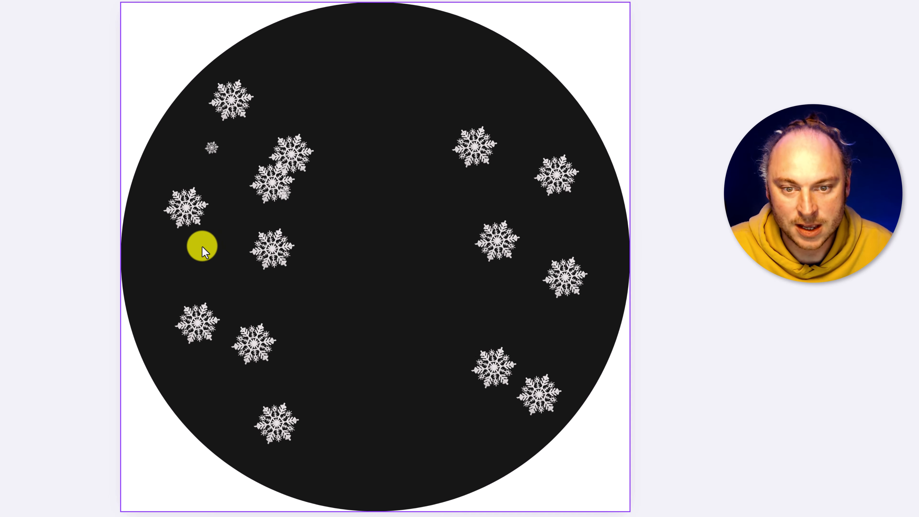
{"action": "left_click_drag", "start_coordinate": [289, 198], "coordinate": [211, 394]}
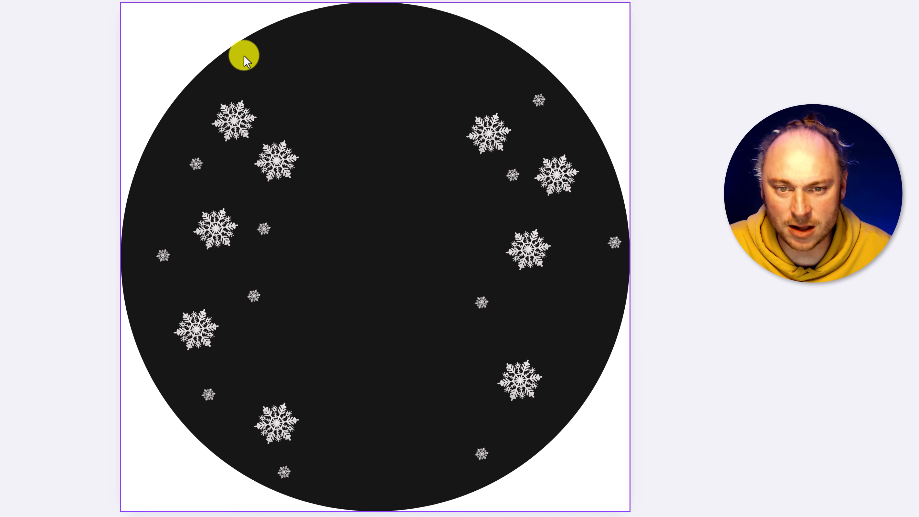
Step: Select the two large snowflakes in the upper-left part of the circle and lock them in place
{"action": "left_click_drag", "start_coordinate": [243, 55], "coordinate": [468, 194]}
{"action": "right_click", "coordinate": [467, 197]}
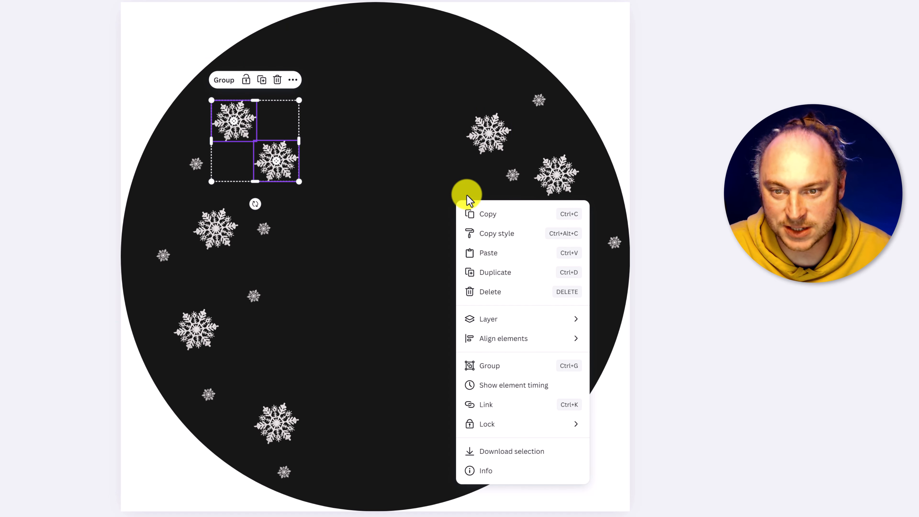
{"action": "left_click", "coordinate": [244, 81]}
{"action": "left_click", "coordinate": [384, 73]}
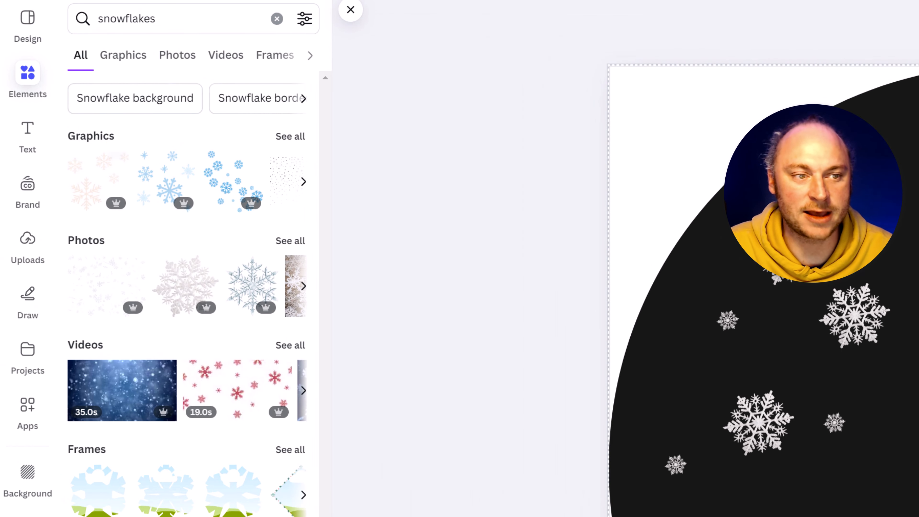
Step: Add a title-style text element, enlarge it and place it in the upper part of the circle between the snowflakes
{"action": "left_click", "coordinate": [38, 136]}
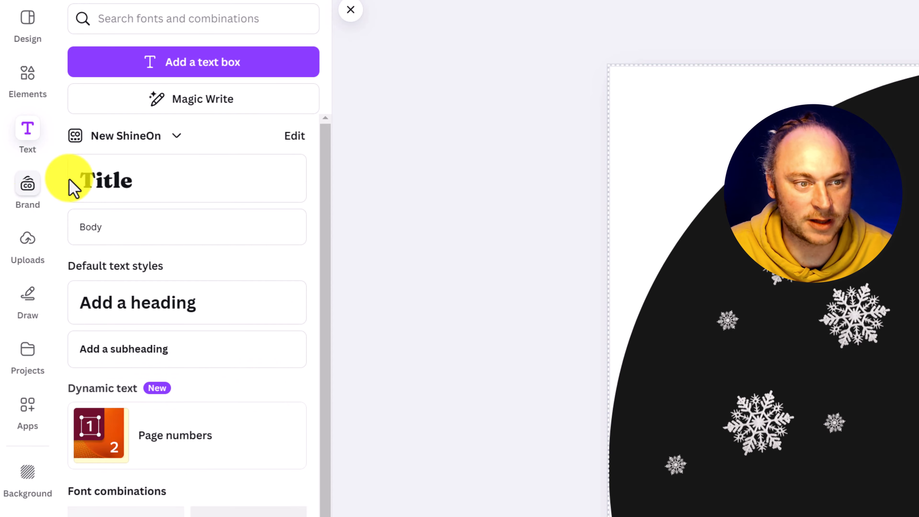
{"action": "left_click", "coordinate": [117, 197]}
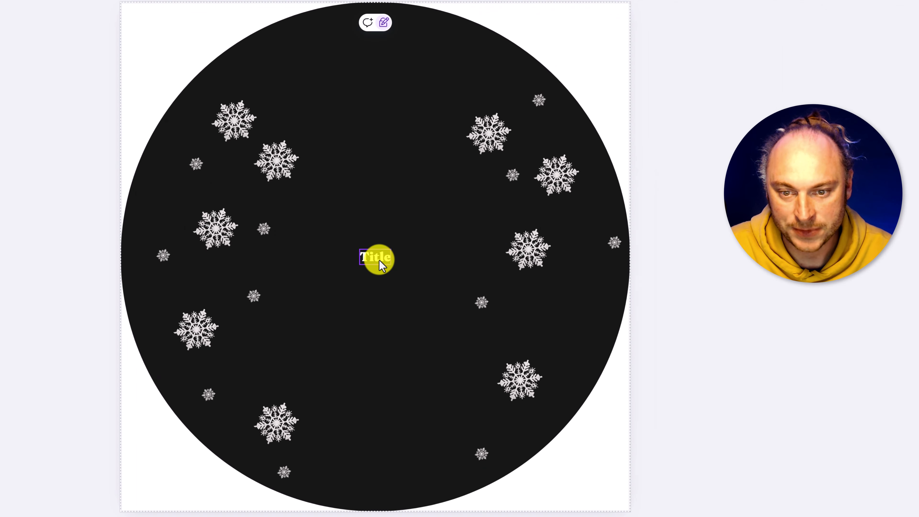
{"action": "left_click_drag", "start_coordinate": [379, 259], "coordinate": [463, 202]}
{"action": "left_click_drag", "start_coordinate": [375, 119], "coordinate": [357, 110]}
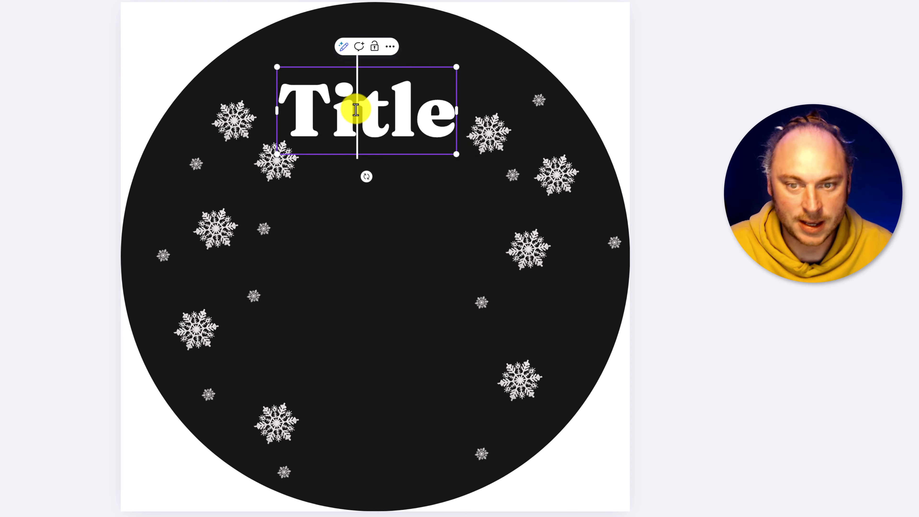
Step: Replace the title text with "Ralphie" and scale it down slightly, keeping it in the upper part of the circle
{"action": "double_click", "coordinate": [356, 110]}
{"action": "type", "text": "Ralphie"}
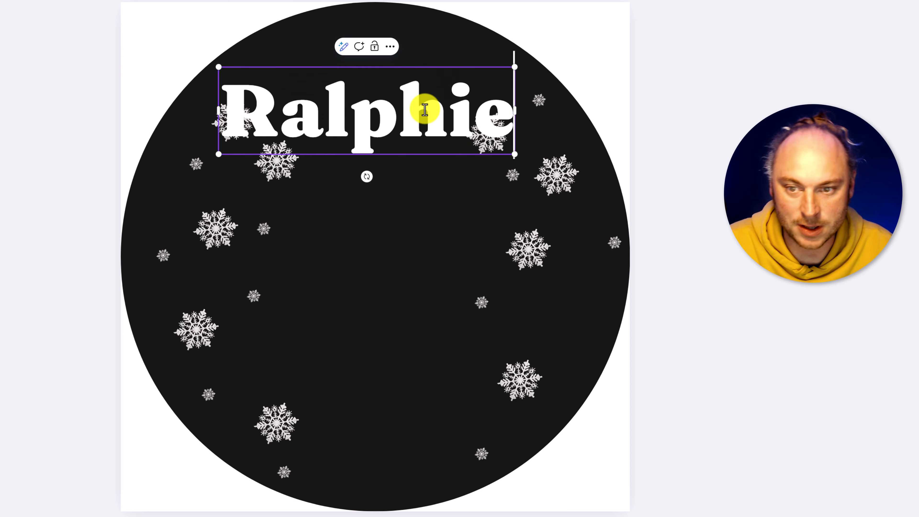
{"action": "left_click", "coordinate": [530, 156]}
{"action": "left_click", "coordinate": [484, 142]}
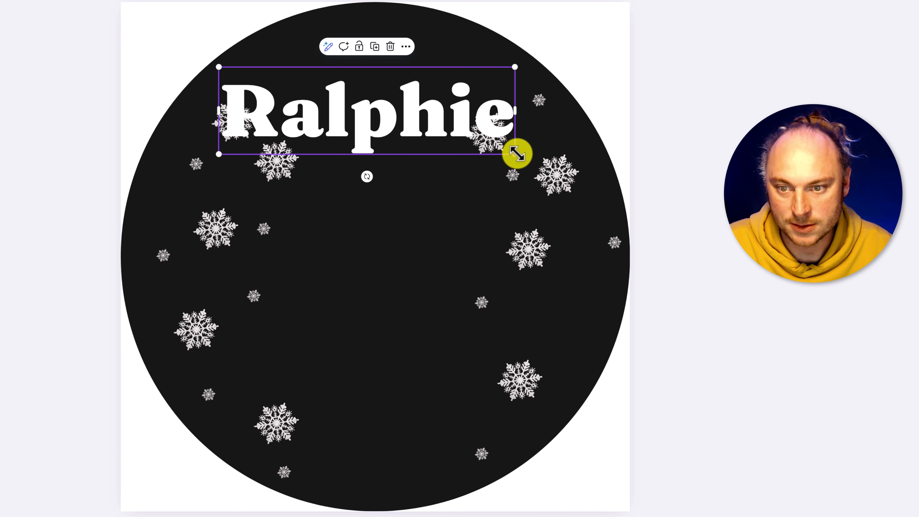
{"action": "left_click_drag", "start_coordinate": [509, 153], "coordinate": [431, 128]}
{"action": "left_click_drag", "start_coordinate": [363, 89], "coordinate": [391, 105]}
{"action": "left_click_drag", "start_coordinate": [459, 139], "coordinate": [498, 149]}
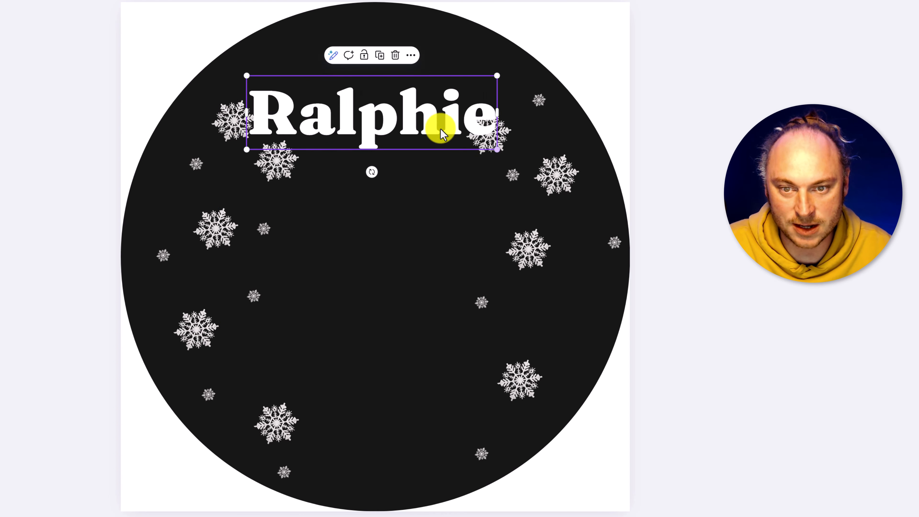
Step: Centre the "Ralphie" text horizontally in the circle's upper part and move the overlapping snowflakes on both sides clear of the name
{"action": "left_click_drag", "start_coordinate": [439, 123], "coordinate": [421, 120]}
{"action": "left_click", "coordinate": [383, 201]}
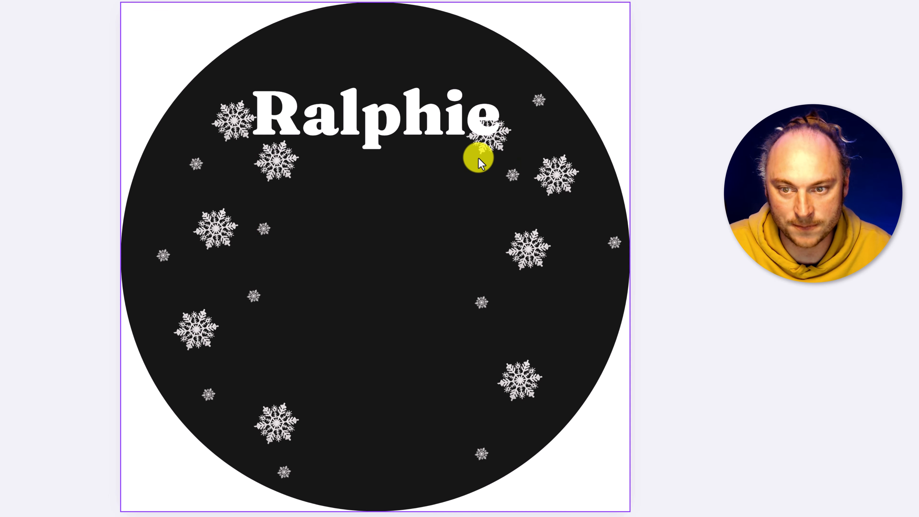
{"action": "left_click", "coordinate": [481, 148]}
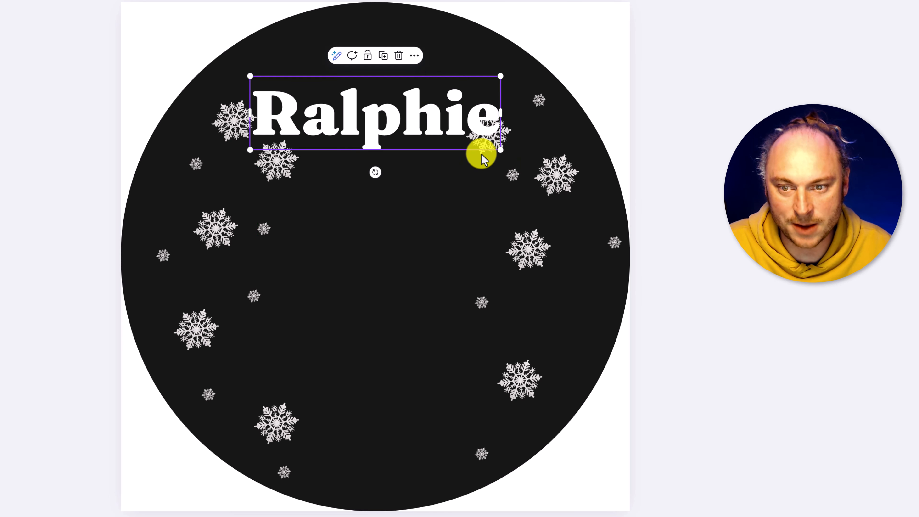
{"action": "left_click", "coordinate": [509, 136]}
{"action": "left_click_drag", "start_coordinate": [507, 137], "coordinate": [481, 186]}
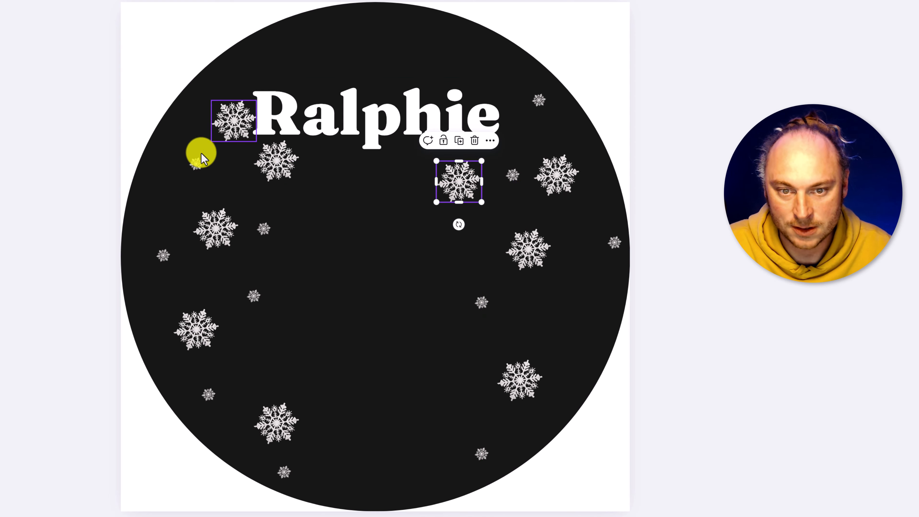
{"action": "left_click", "coordinate": [219, 123]}
{"action": "left_click_drag", "start_coordinate": [220, 123], "coordinate": [190, 129]}
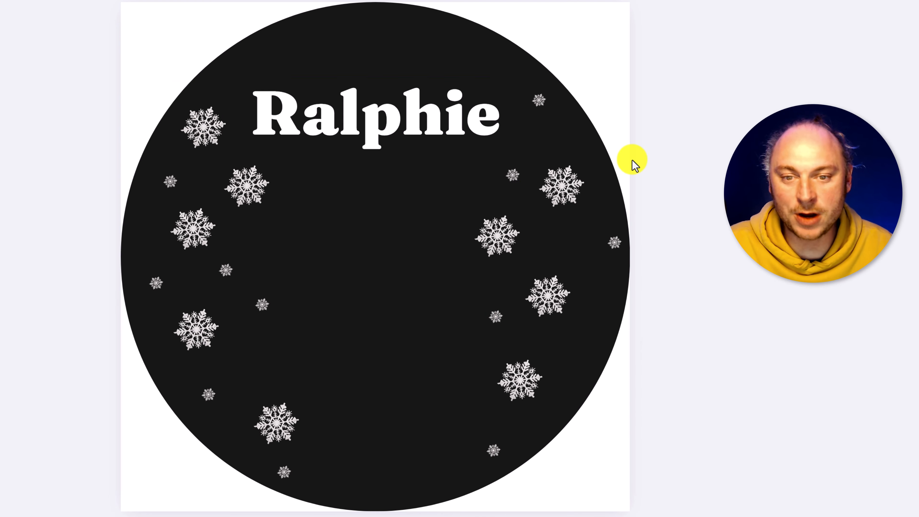
Step: Delete the "Ralphie" text and download the snowflake design as a 2,240 × 2,240 px PNG with a transparent background
{"action": "left_click", "coordinate": [363, 113]}
{"action": "key", "text": "Delete"}
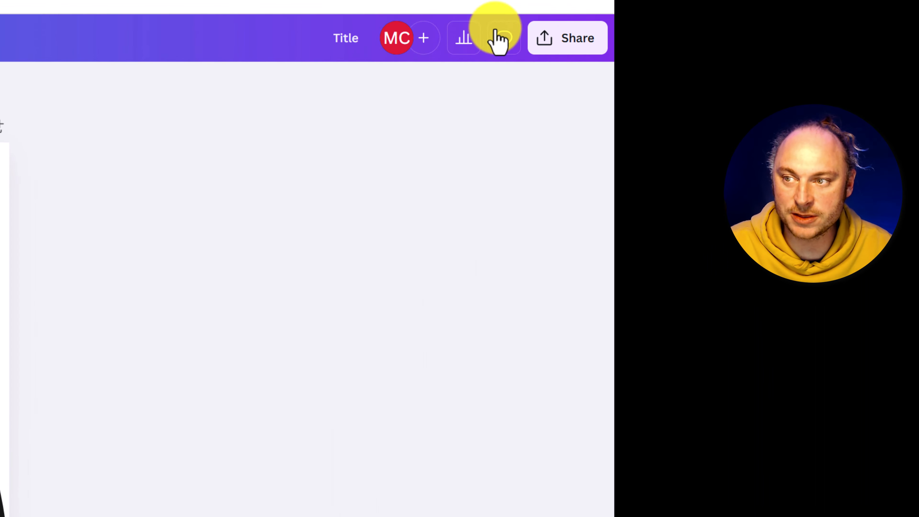
{"action": "left_click", "coordinate": [558, 46]}
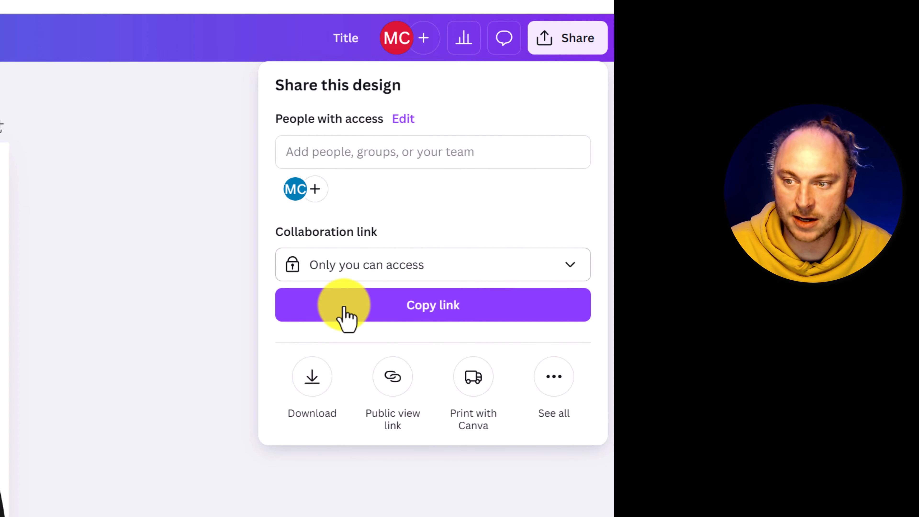
{"action": "left_click", "coordinate": [308, 387]}
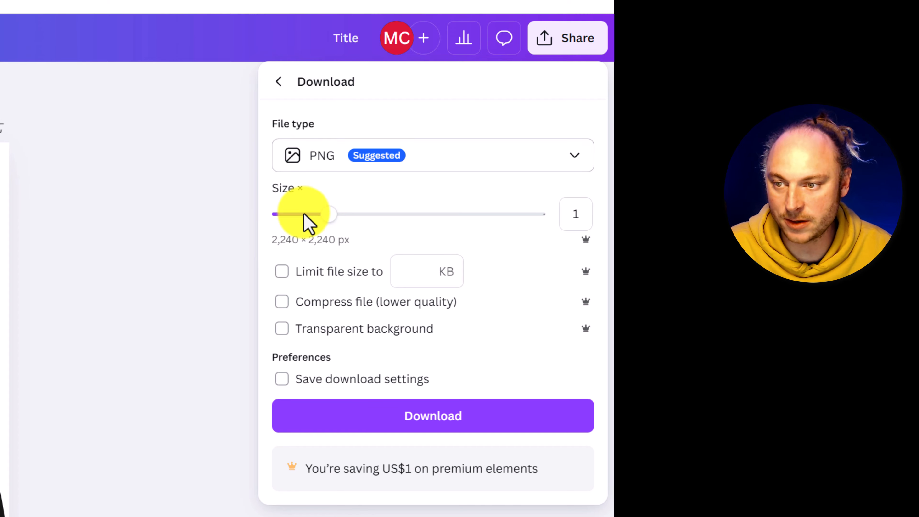
{"action": "left_click", "coordinate": [320, 332]}
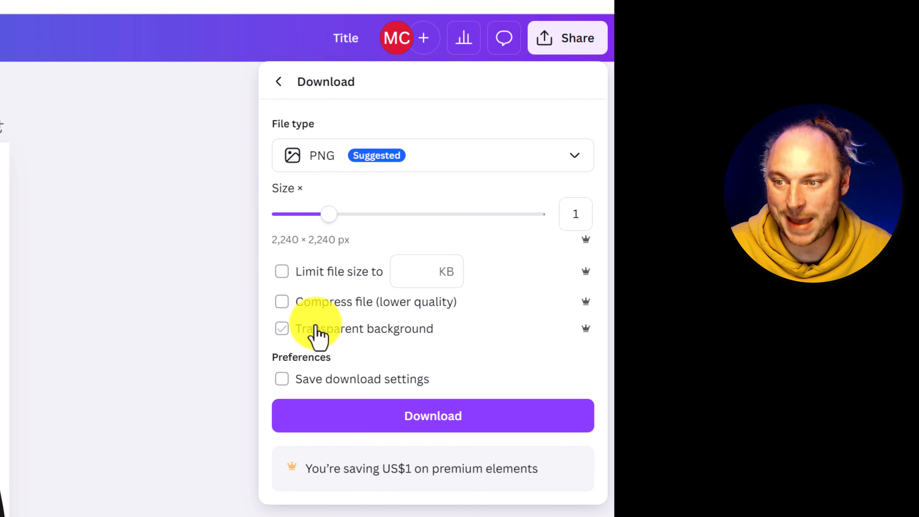
{"action": "left_click", "coordinate": [314, 330]}
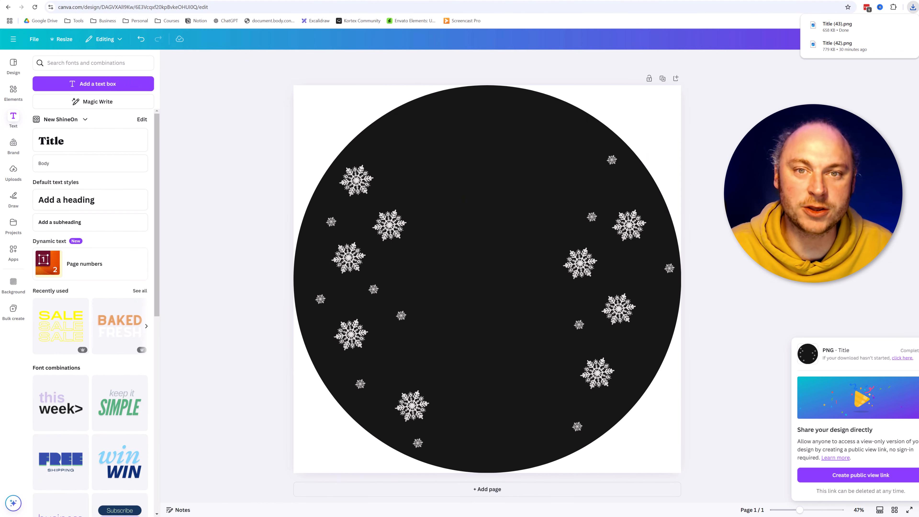
Step: Open anywherepod.com in a new browser tab
{"action": "key", "text": "ctrl+t"}
{"action": "type", "text": "anywhere"}
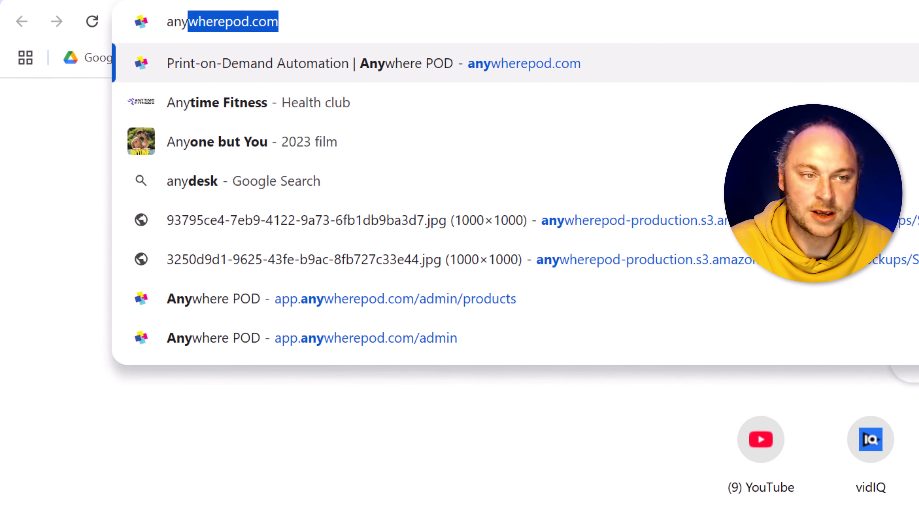
{"action": "type", "text": "pod.com"}
{"action": "key", "text": "Return"}
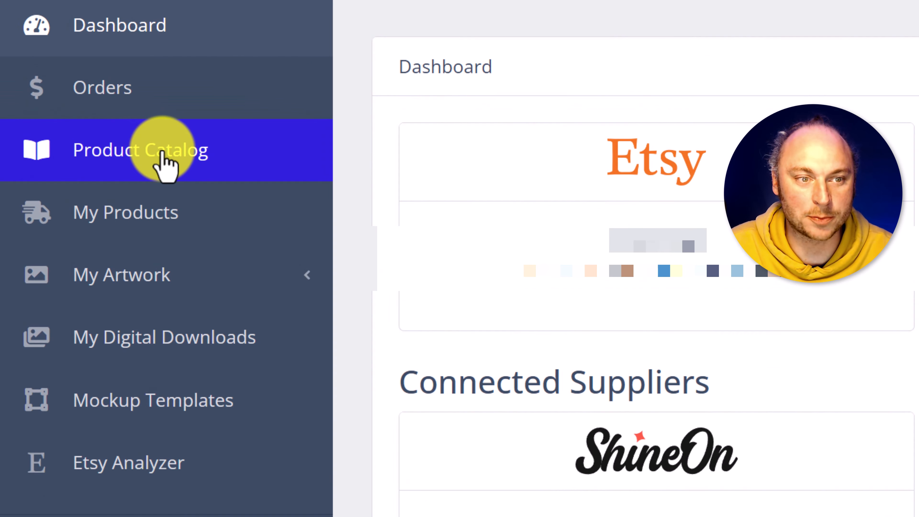
Step: Find "ornament" products in the Anywhere POD product catalog and start designing the Acrylic Ornament Plaque
{"action": "left_click", "coordinate": [66, 64]}
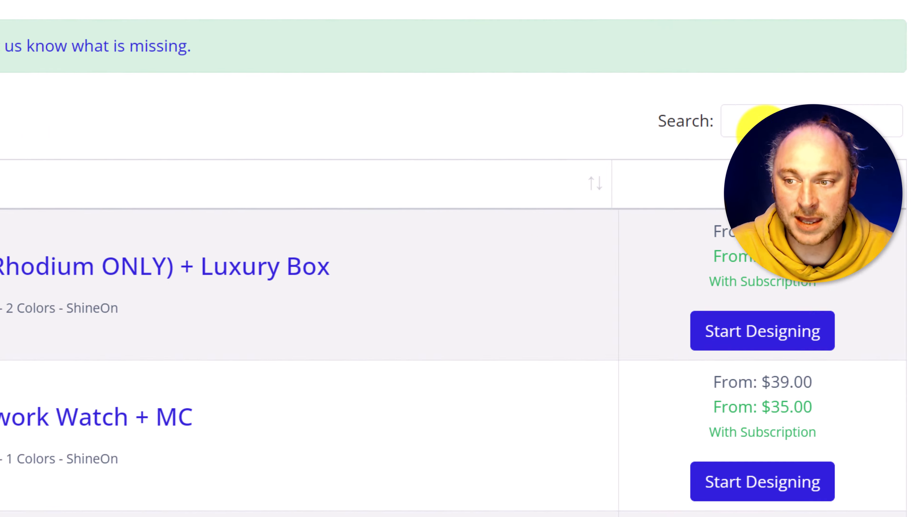
{"action": "left_click", "coordinate": [408, 119]}
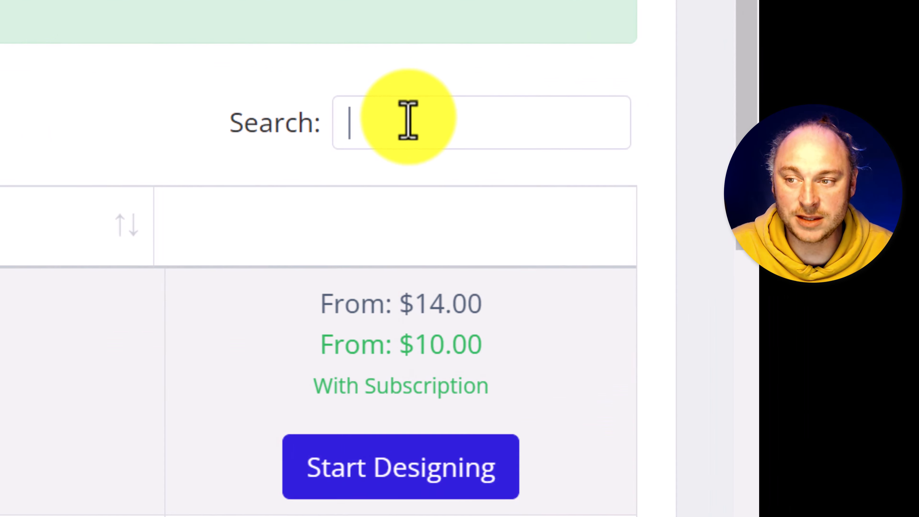
{"action": "type", "text": "ornament"}
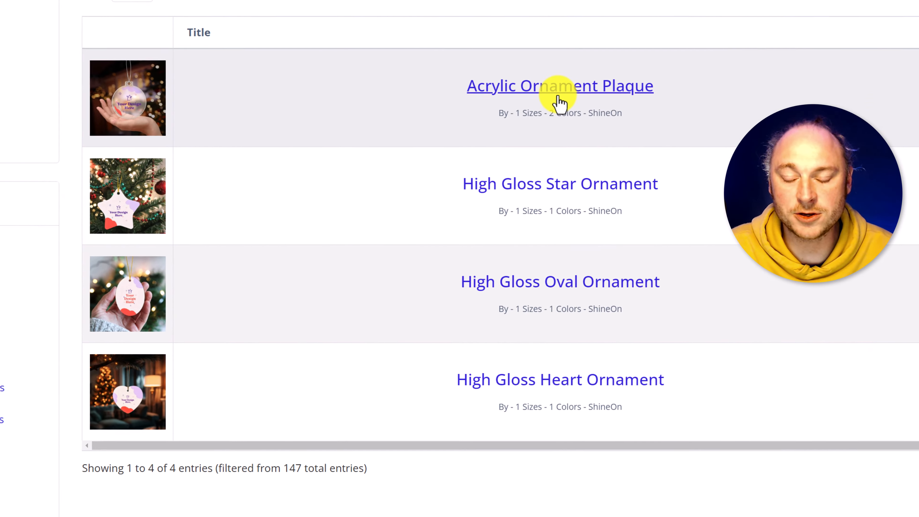
{"action": "left_click", "coordinate": [559, 87]}
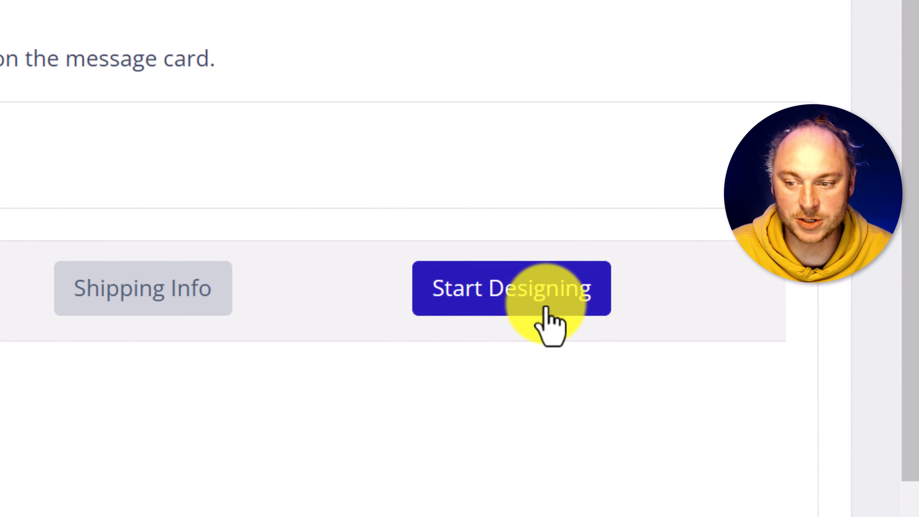
{"action": "left_click", "coordinate": [771, 363]}
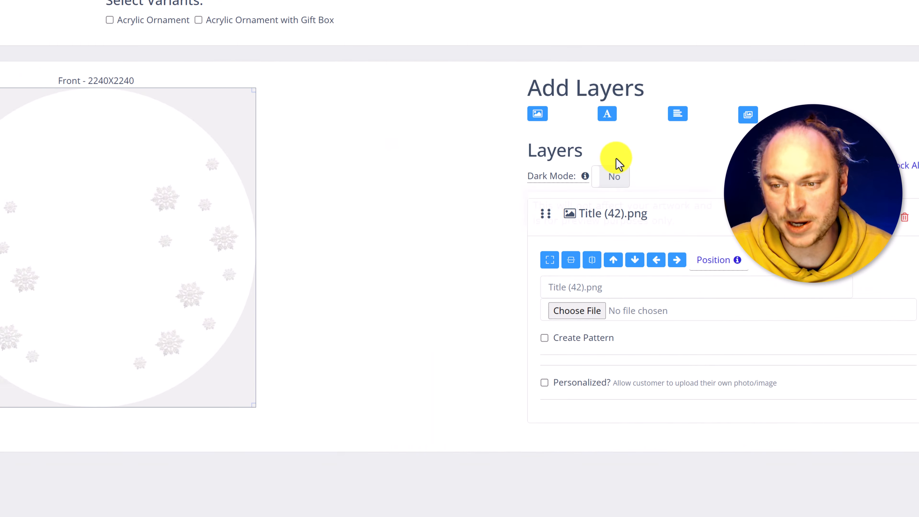
Step: Turn on dark mode for the ornament preview and add a white text layer reading "Ralphie"
{"action": "left_click", "coordinate": [614, 176]}
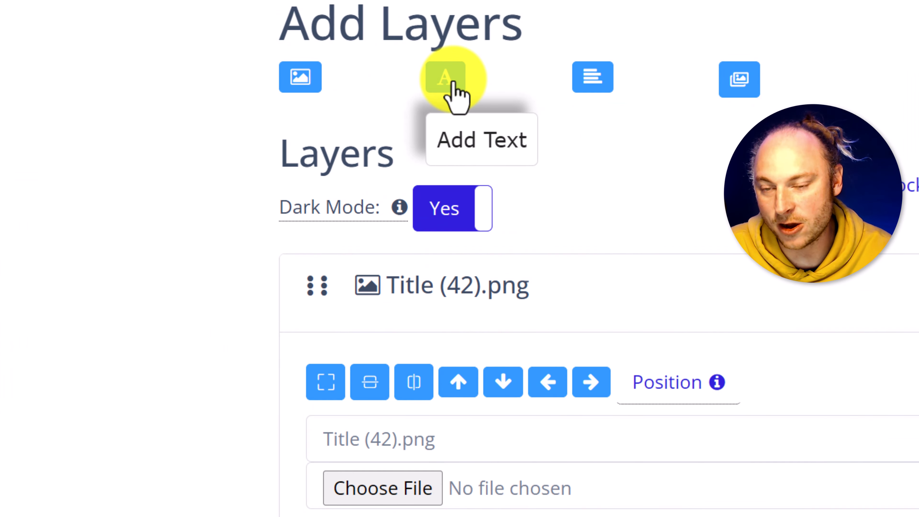
{"action": "left_click", "coordinate": [453, 79]}
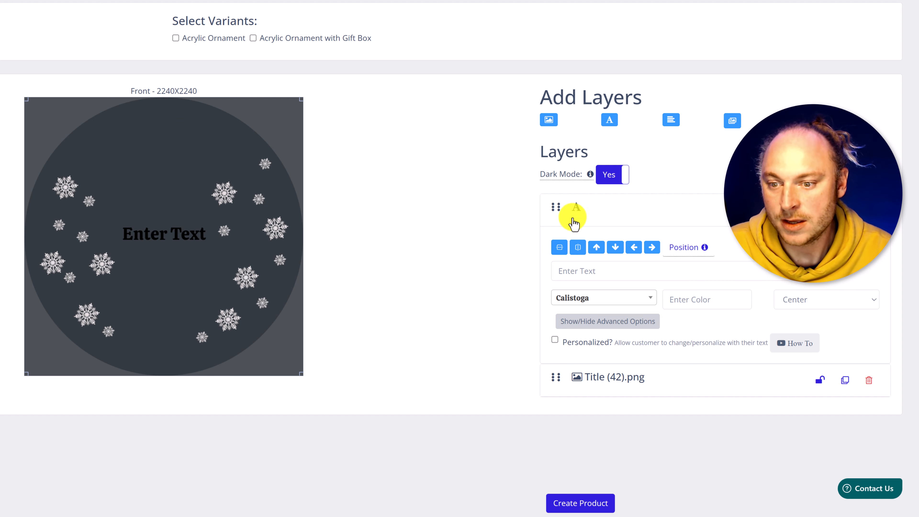
{"action": "left_click", "coordinate": [595, 270]}
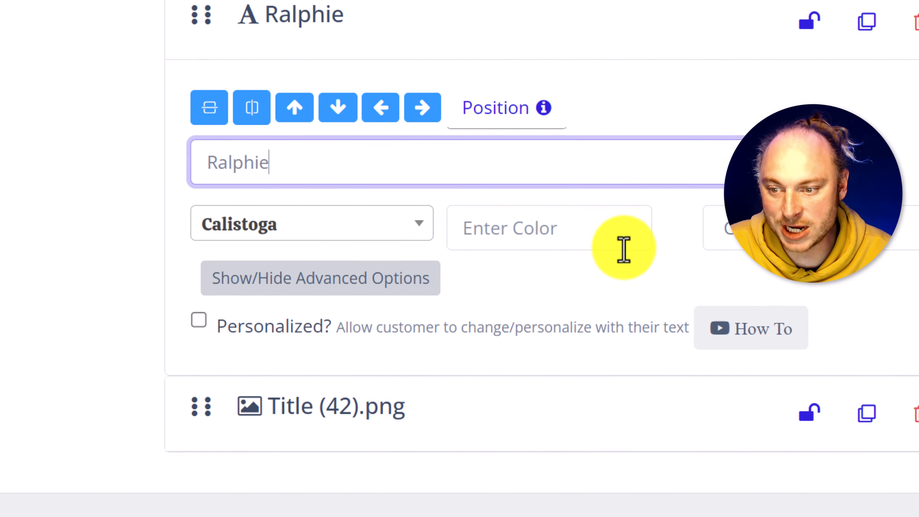
{"action": "left_click", "coordinate": [719, 305]}
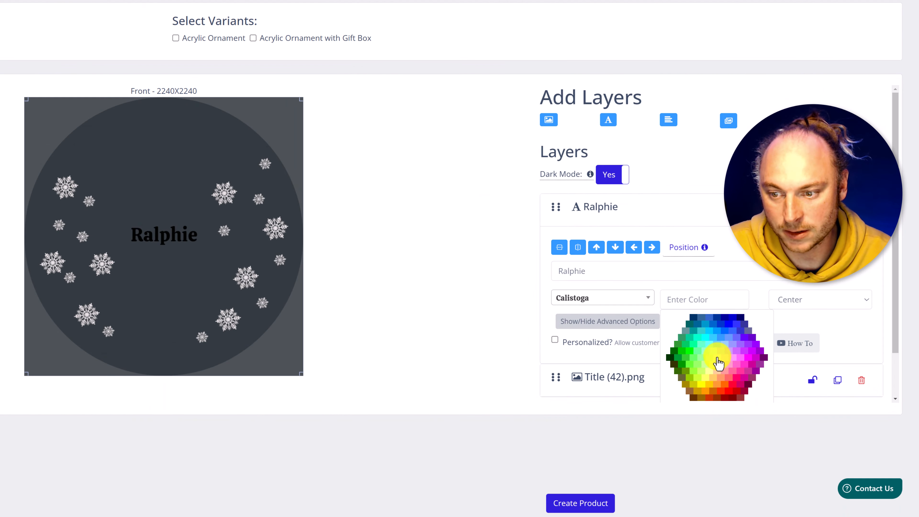
{"action": "left_click", "coordinate": [719, 362]}
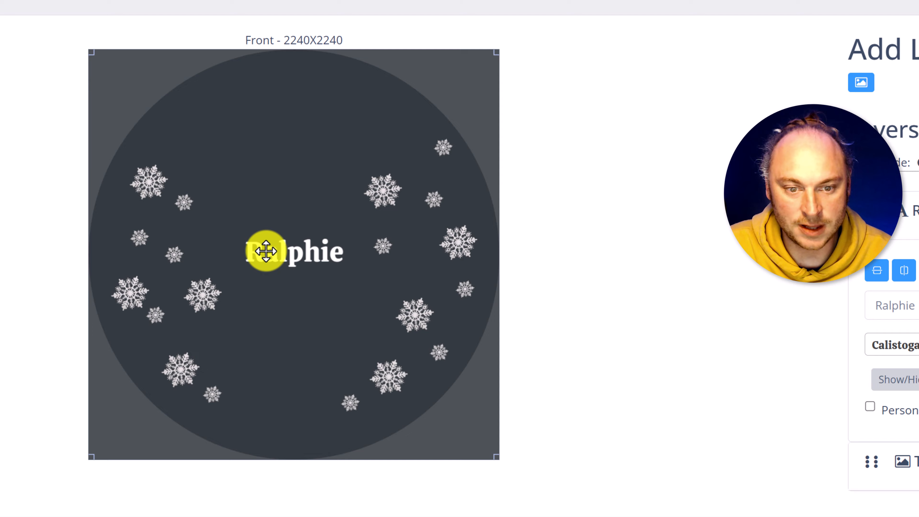
Step: Move the "Ralphie" text to the upper part of the circle, enlarge it and centre it horizontally above the snowflakes
{"action": "left_click_drag", "start_coordinate": [145, 233], "coordinate": [129, 179]}
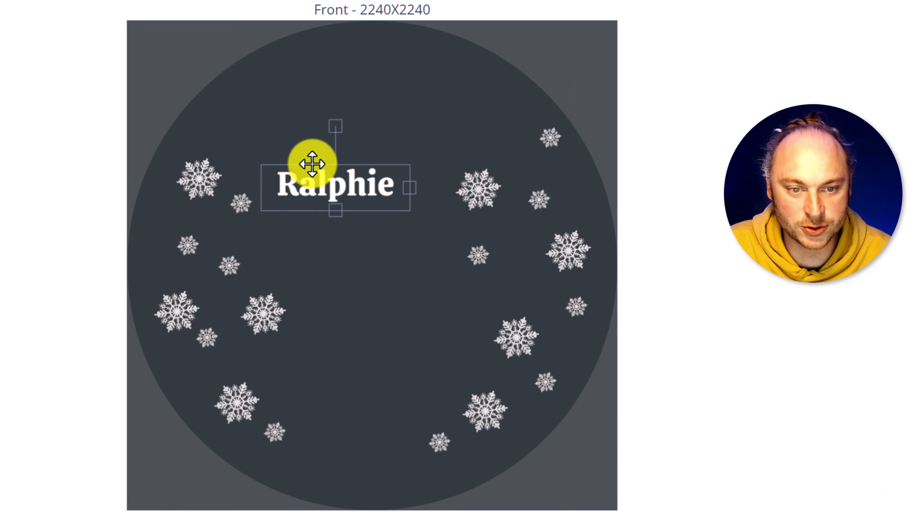
{"action": "left_click_drag", "start_coordinate": [312, 164], "coordinate": [281, 117]}
{"action": "left_click_drag", "start_coordinate": [378, 119], "coordinate": [457, 126]}
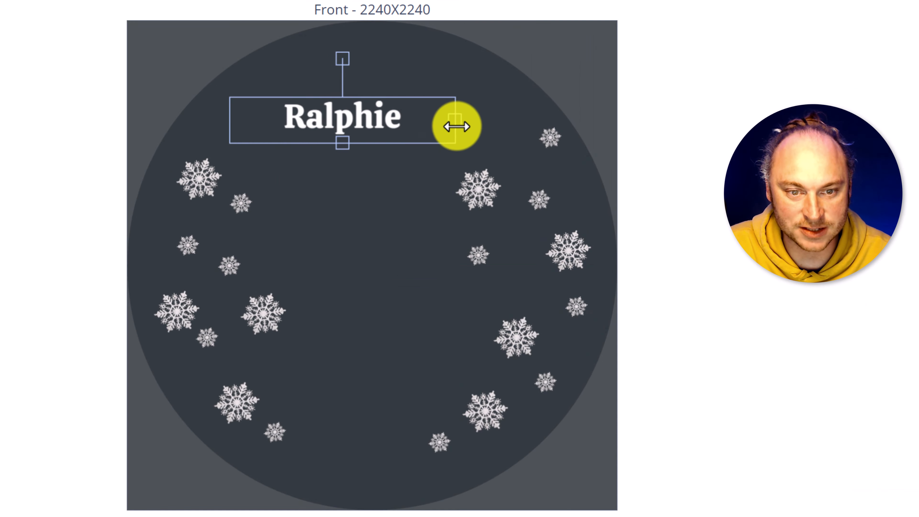
{"action": "left_click_drag", "start_coordinate": [343, 144], "coordinate": [345, 178]}
{"action": "left_click_drag", "start_coordinate": [456, 137], "coordinate": [462, 136]}
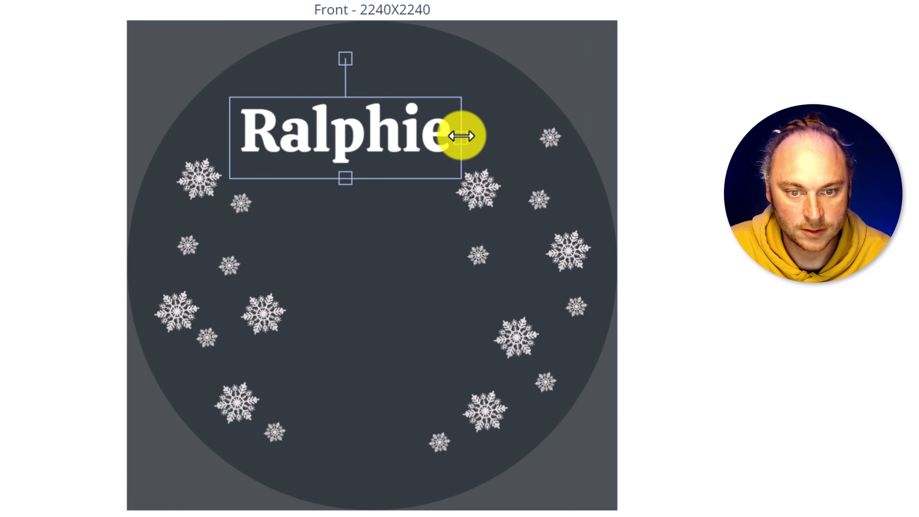
{"action": "left_click_drag", "start_coordinate": [389, 136], "coordinate": [420, 138]}
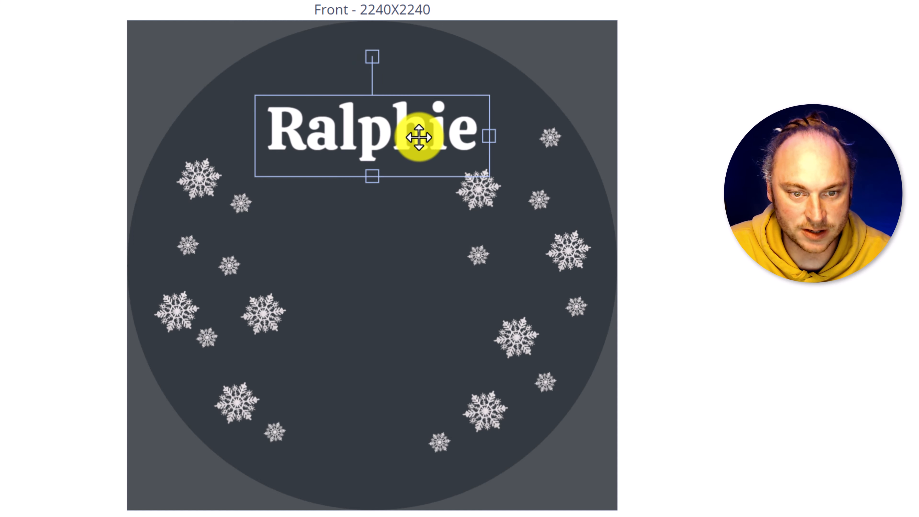
Step: Set the font of the "Ralphie" text layer to Brusher
{"action": "left_click", "coordinate": [600, 483]}
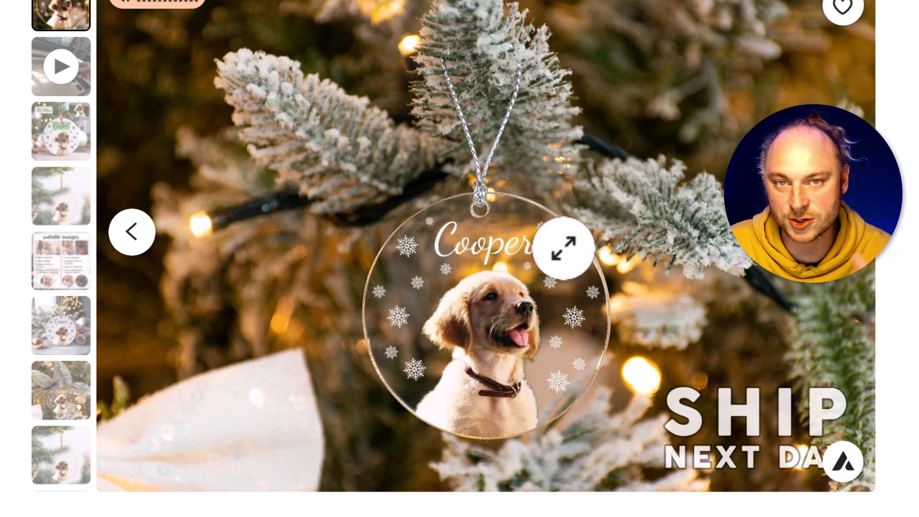
{"action": "scroll", "coordinate": [496, 168], "scroll_direction": "up", "scroll_amount": 7}
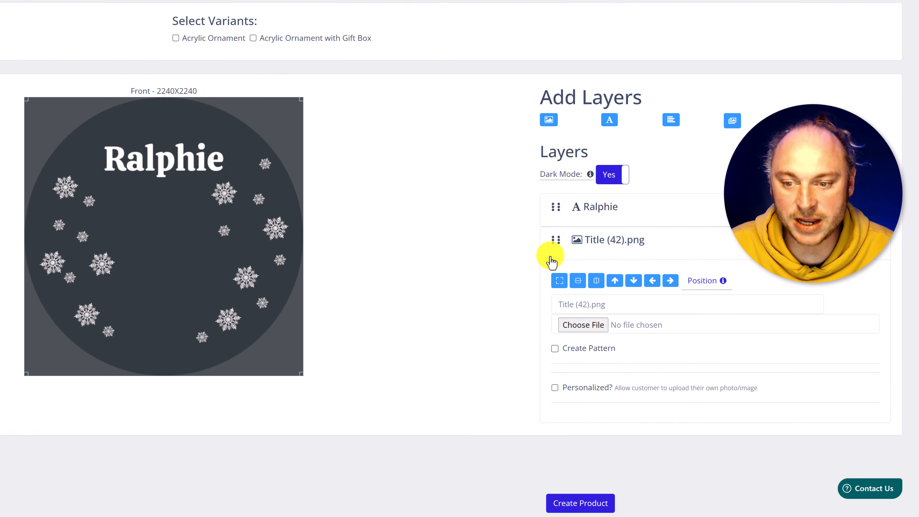
{"action": "left_click", "coordinate": [177, 164]}
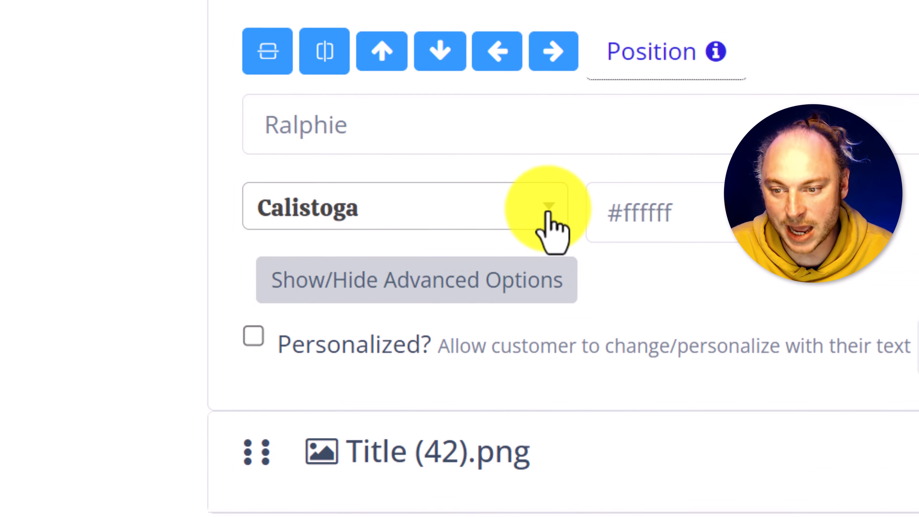
{"action": "left_click", "coordinate": [471, 213]}
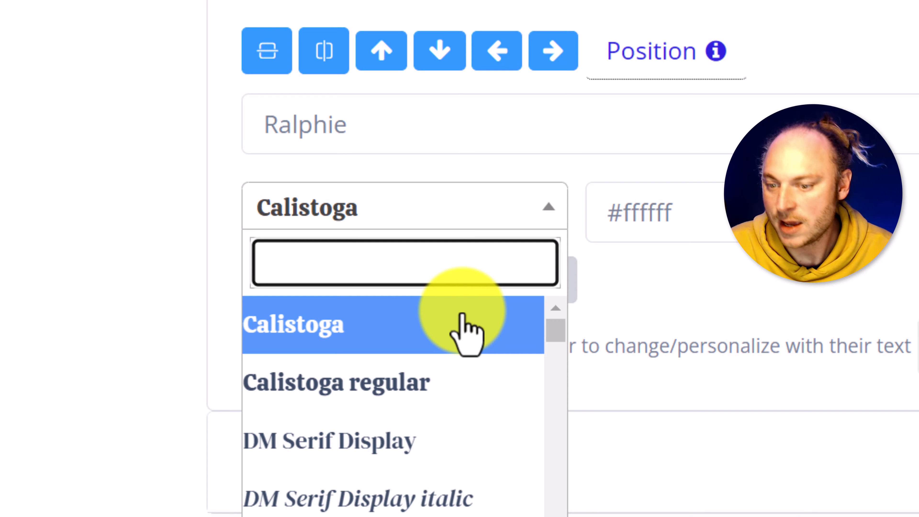
{"action": "scroll", "coordinate": [433, 492], "scroll_direction": "down", "scroll_amount": 15}
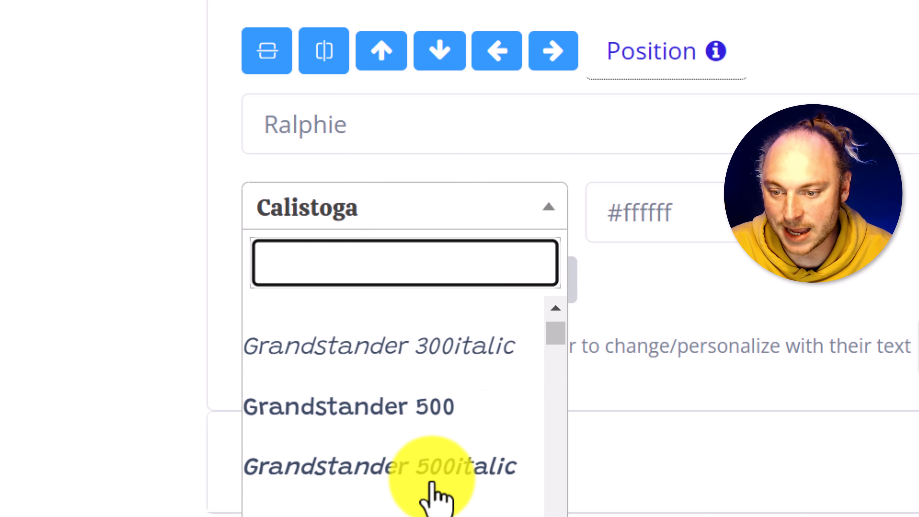
{"action": "scroll", "coordinate": [433, 483], "scroll_direction": "down", "scroll_amount": 10}
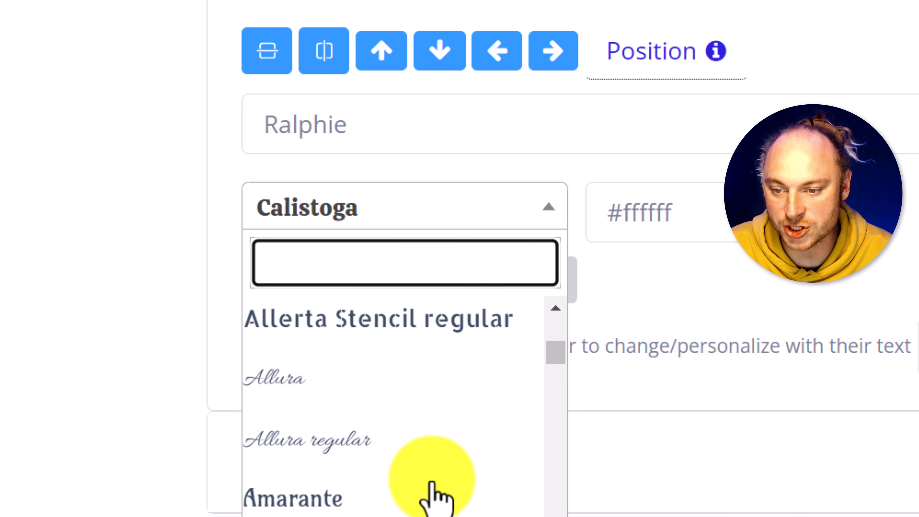
{"action": "scroll", "coordinate": [413, 451], "scroll_direction": "down", "scroll_amount": 10}
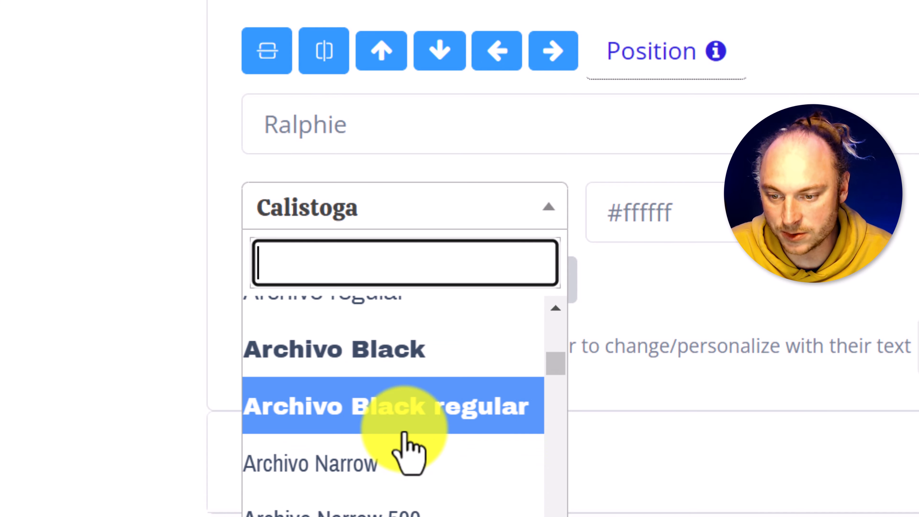
{"action": "scroll", "coordinate": [405, 434], "scroll_direction": "up", "scroll_amount": 2}
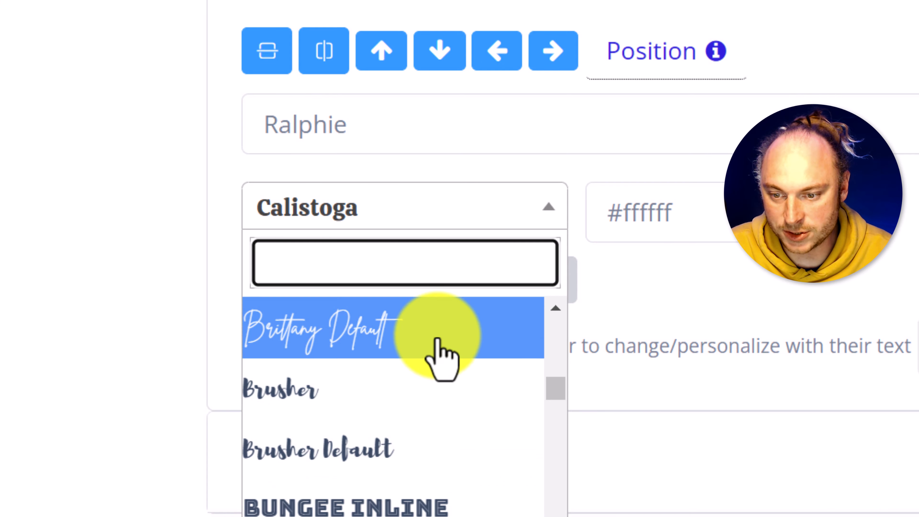
{"action": "left_click", "coordinate": [420, 391]}
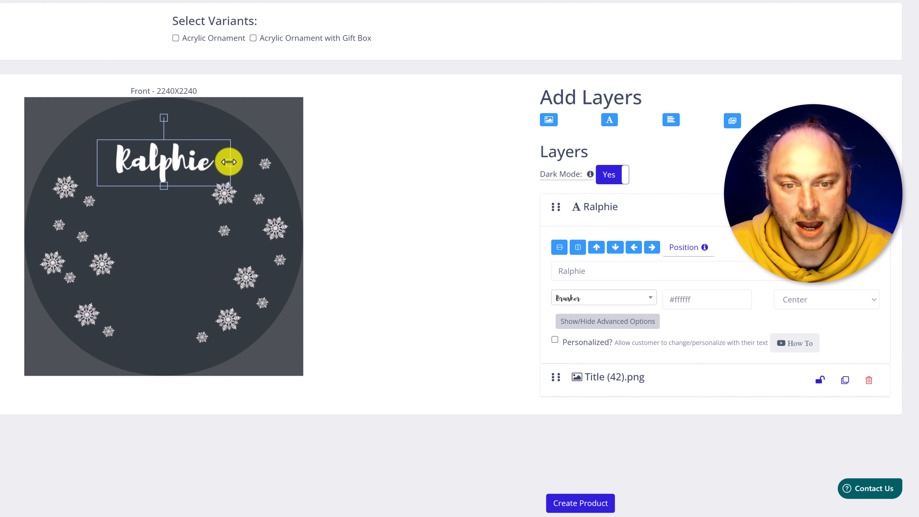
Step: Enlarge and recentre the "Ralphie" text, and allow customers to personalize it with their own text
{"action": "left_click_drag", "start_coordinate": [231, 163], "coordinate": [250, 166]}
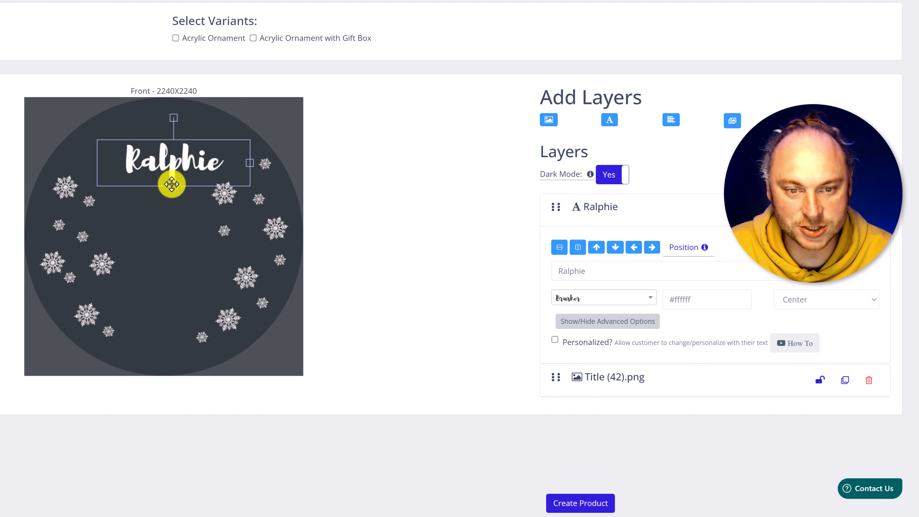
{"action": "left_click_drag", "start_coordinate": [171, 184], "coordinate": [152, 169]}
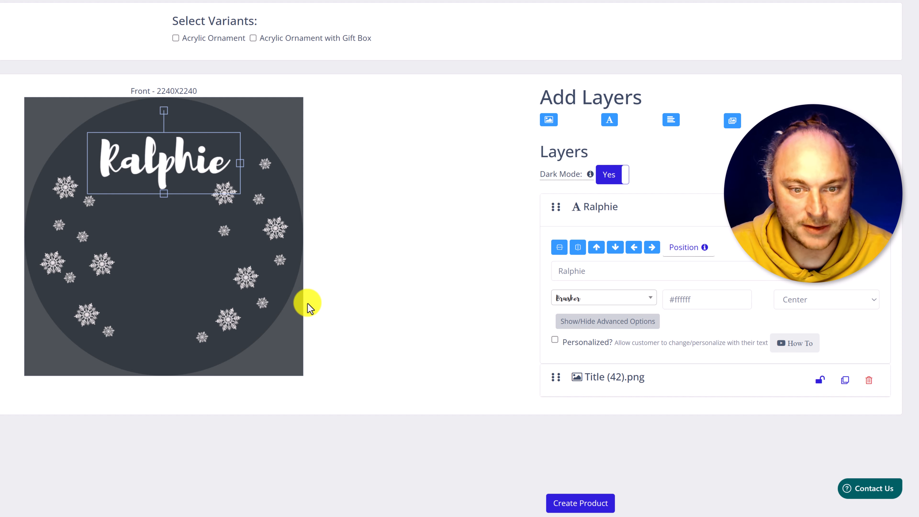
{"action": "left_click", "coordinate": [286, 311]}
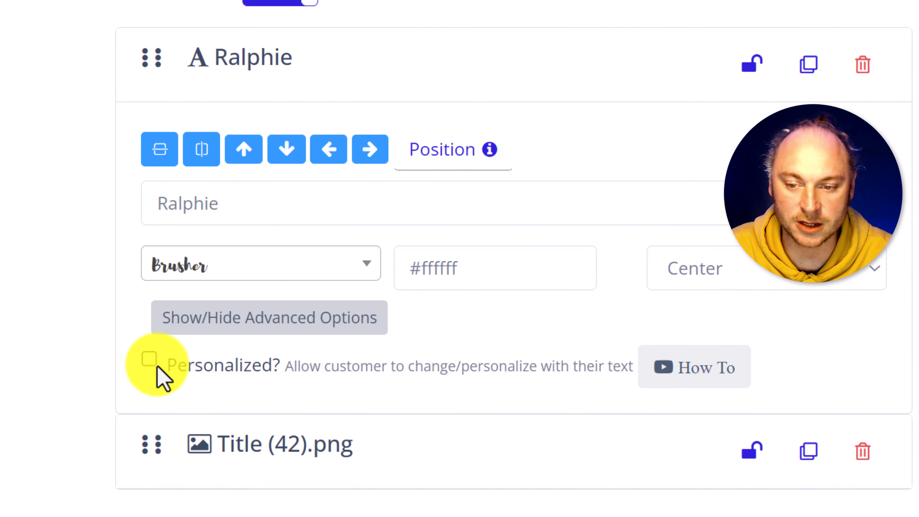
{"action": "left_click", "coordinate": [149, 359]}
{"action": "scroll", "coordinate": [240, 338], "scroll_direction": "down", "scroll_amount": 7}
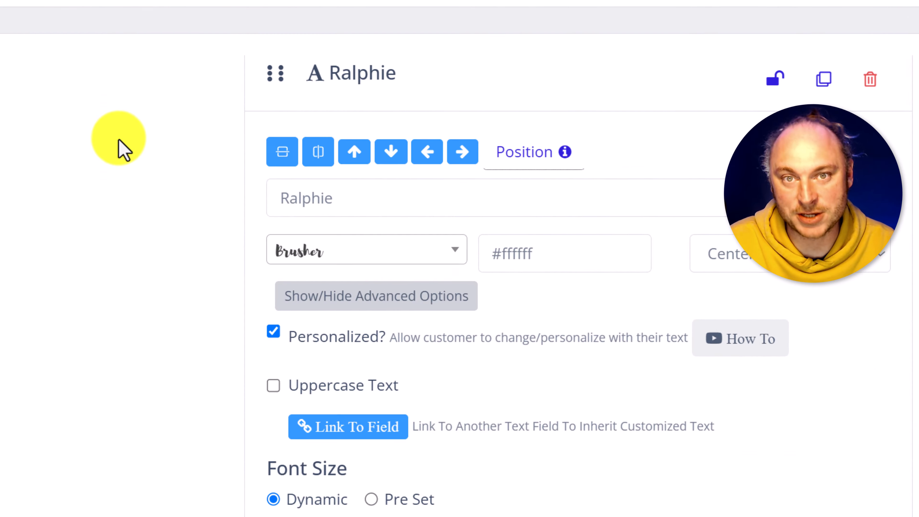
Step: Add the corgi puppy image Title (41).png as a layer, enlarge it and centre it below the name
{"action": "scroll", "coordinate": [613, 270], "scroll_direction": "up", "scroll_amount": 3}
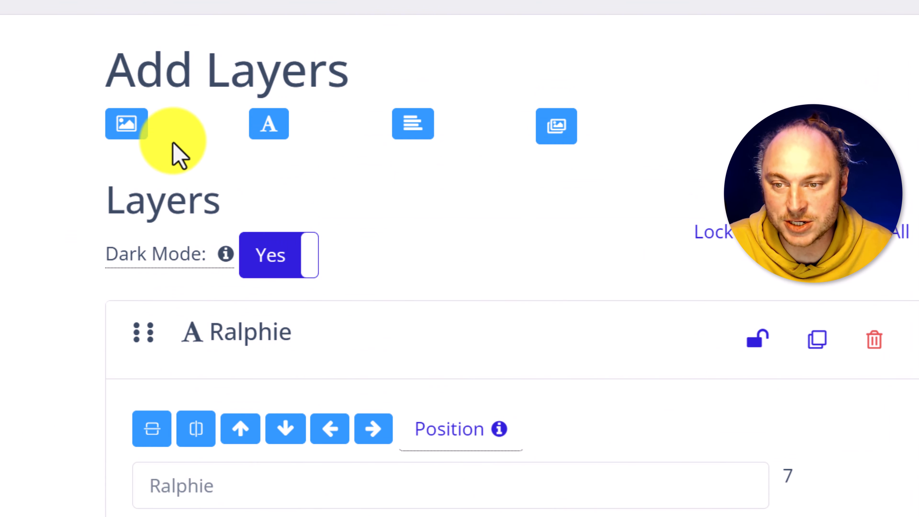
{"action": "left_click", "coordinate": [125, 132]}
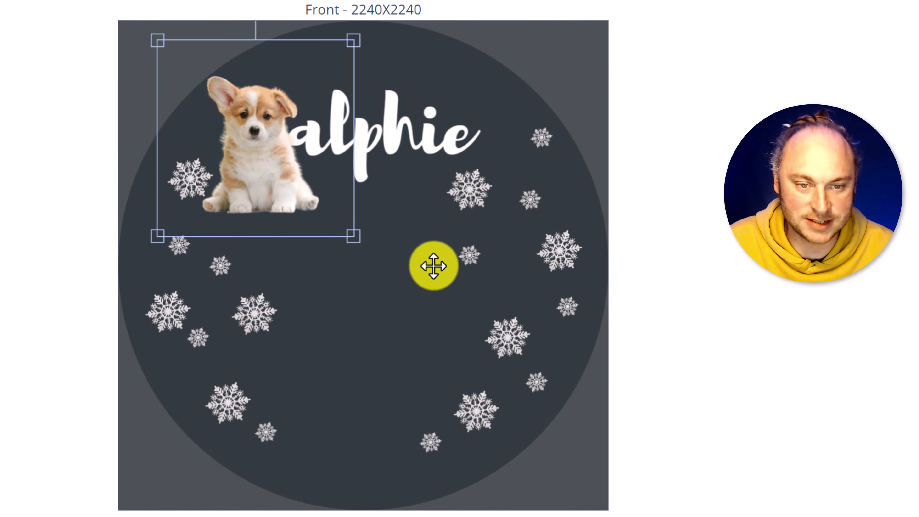
{"action": "left_click_drag", "start_coordinate": [103, 196], "coordinate": [109, 213]}
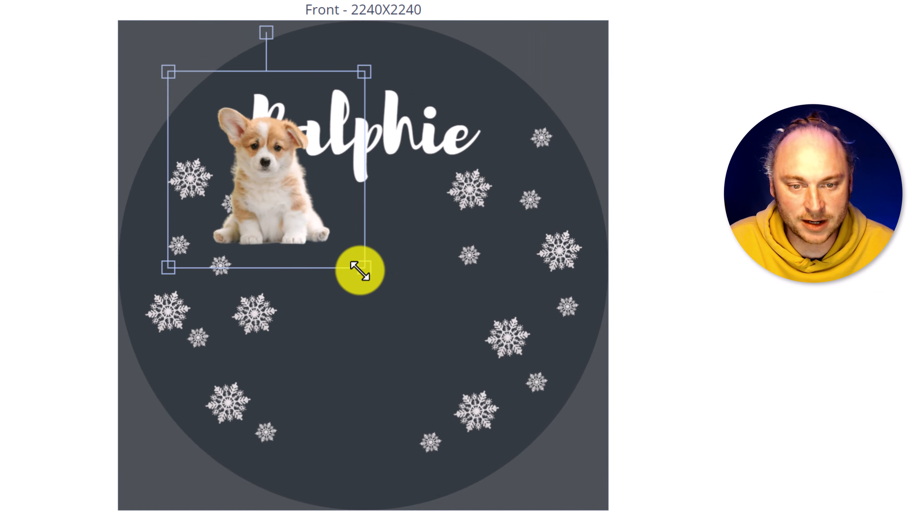
{"action": "left_click_drag", "start_coordinate": [361, 269], "coordinate": [639, 515]}
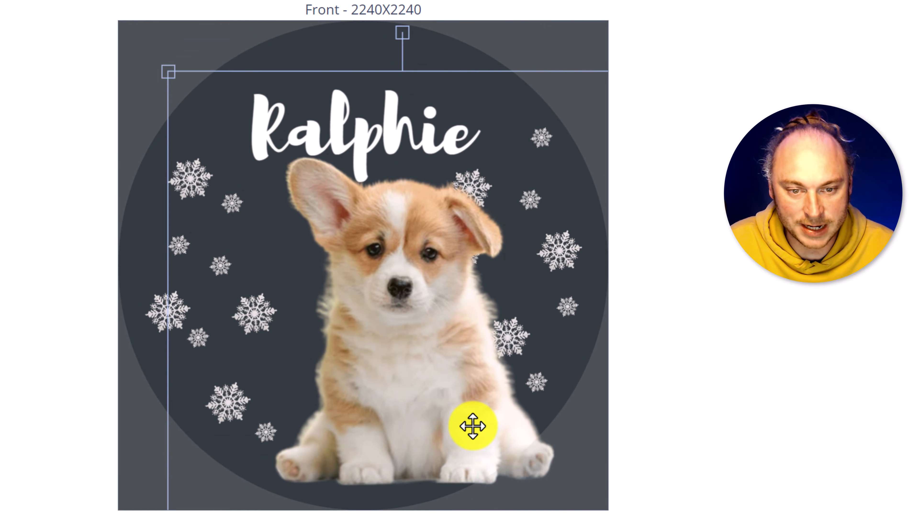
{"action": "left_click_drag", "start_coordinate": [458, 397], "coordinate": [417, 425]}
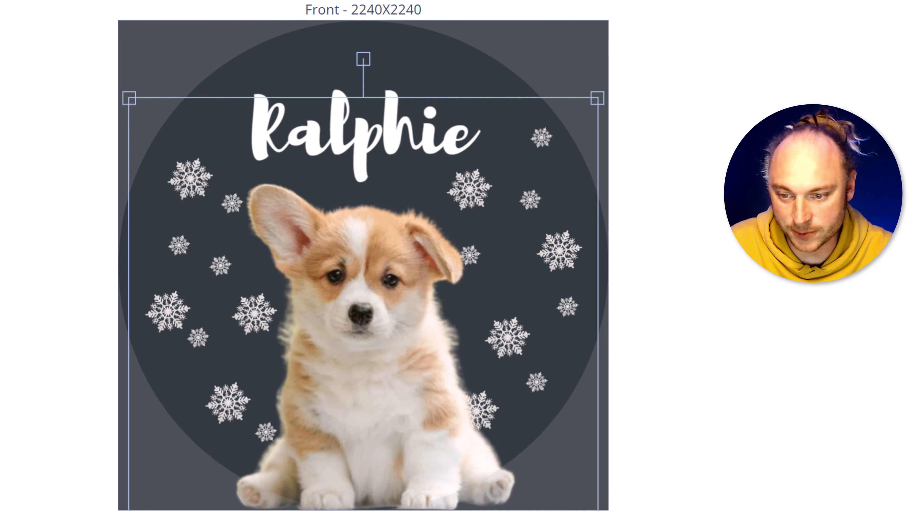
Step: Adjust the puppy and the "Ralphie" text vertically so the name sits clear above the puppy's ears, with its paws at the circle's lower edge
{"action": "left_click_drag", "start_coordinate": [369, 135], "coordinate": [371, 121]}
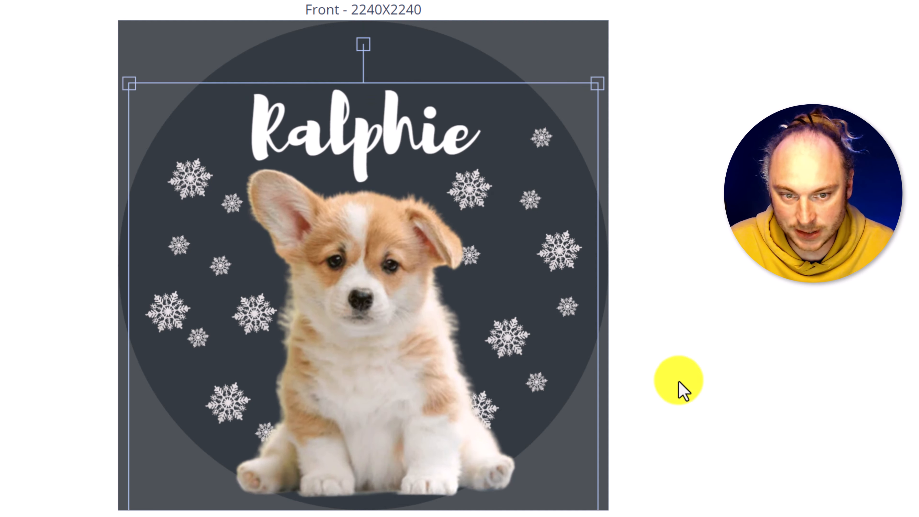
{"action": "left_click_drag", "start_coordinate": [394, 306], "coordinate": [397, 322]}
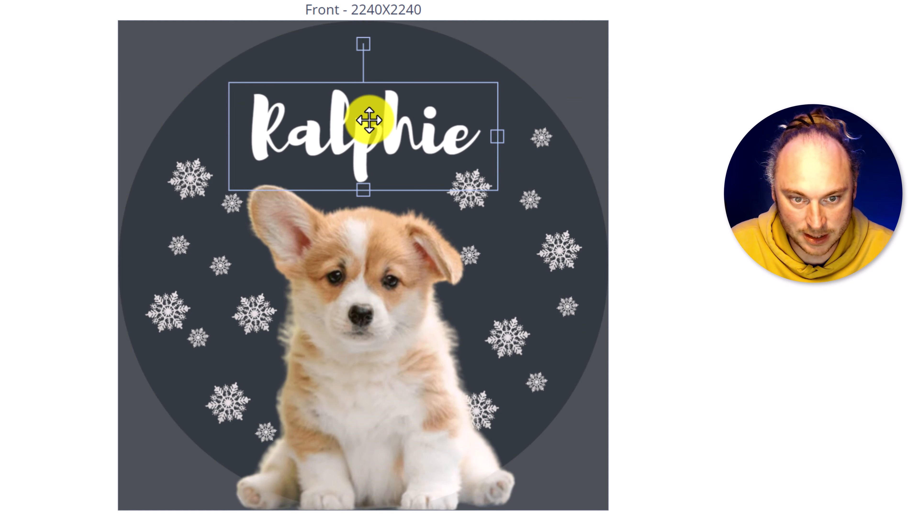
{"action": "left_click_drag", "start_coordinate": [365, 120], "coordinate": [365, 82]}
{"action": "left_click_drag", "start_coordinate": [366, 139], "coordinate": [376, 218]}
{"action": "left_click_drag", "start_coordinate": [328, 116], "coordinate": [328, 86]}
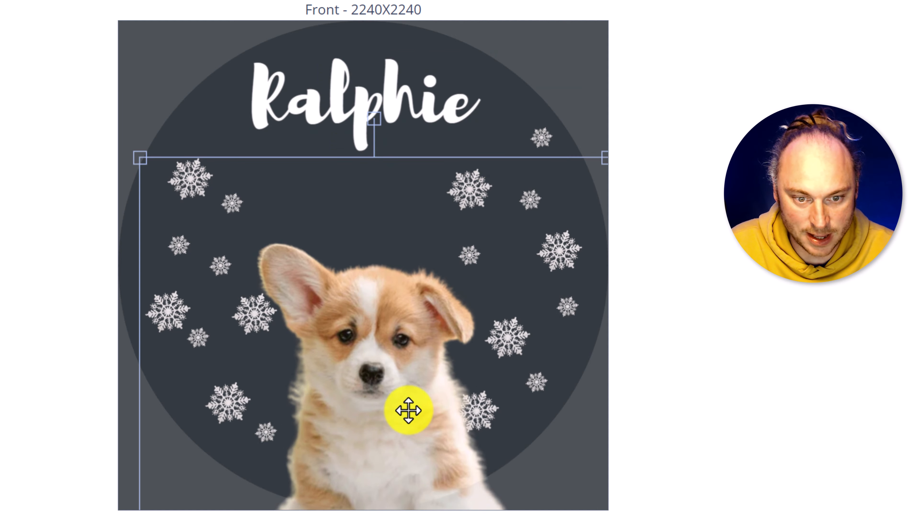
{"action": "left_click_drag", "start_coordinate": [406, 417], "coordinate": [394, 365]}
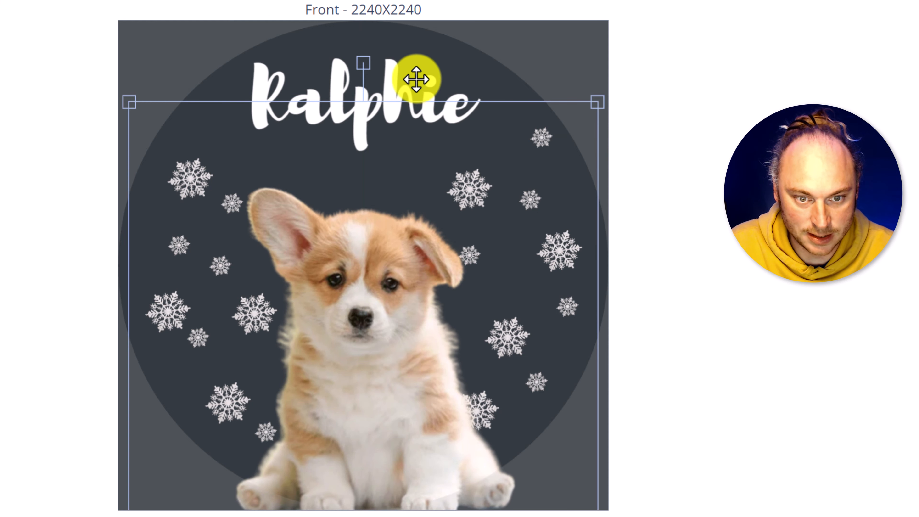
{"action": "left_click", "coordinate": [410, 64]}
{"action": "left_click_drag", "start_coordinate": [410, 64], "coordinate": [396, 88]}
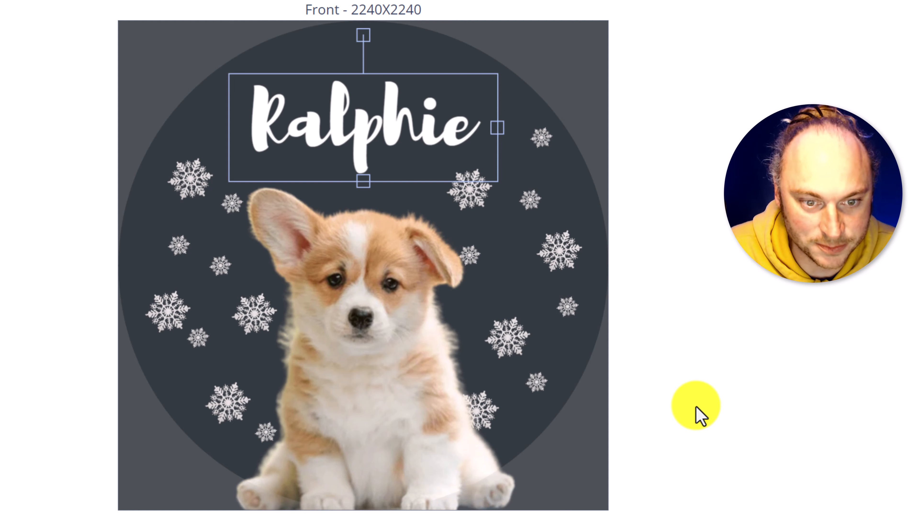
Step: Allow customers to upload their own photo for the Title (41).png layer, and create the product
{"action": "left_click", "coordinate": [571, 421]}
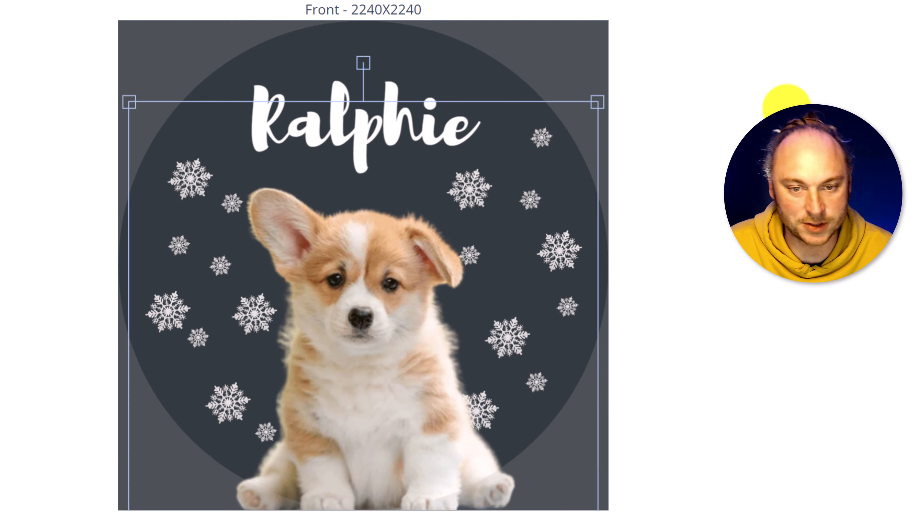
{"action": "left_click", "coordinate": [572, 29]}
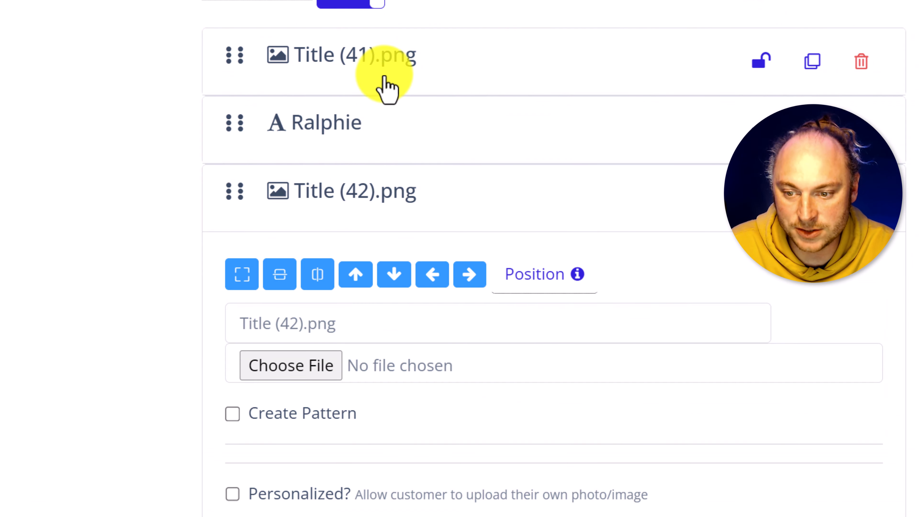
{"action": "left_click", "coordinate": [384, 84]}
{"action": "scroll", "coordinate": [326, 344], "scroll_direction": "down", "scroll_amount": 1}
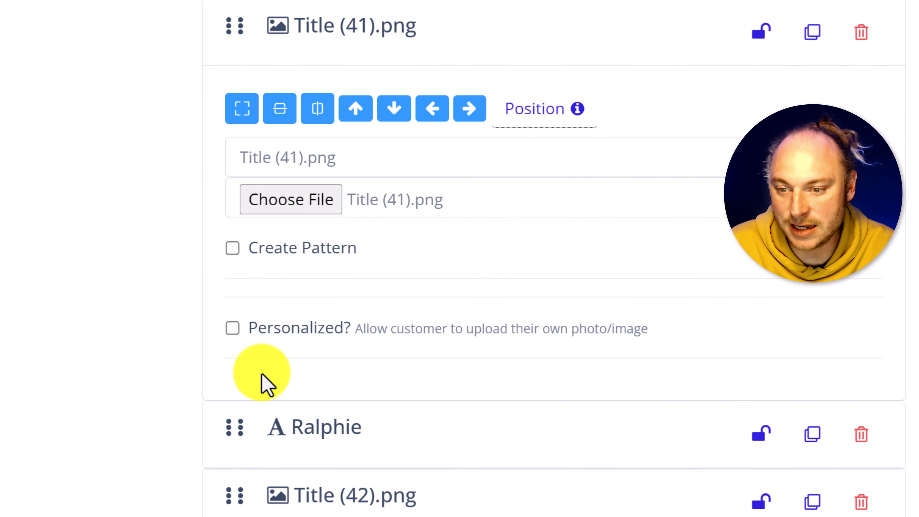
{"action": "left_click", "coordinate": [233, 328]}
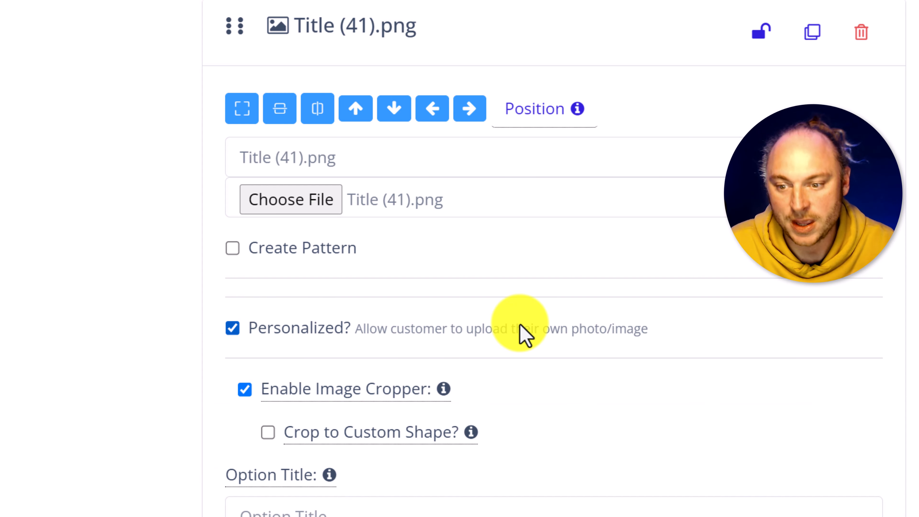
{"action": "scroll", "coordinate": [468, 390], "scroll_direction": "down", "scroll_amount": 4}
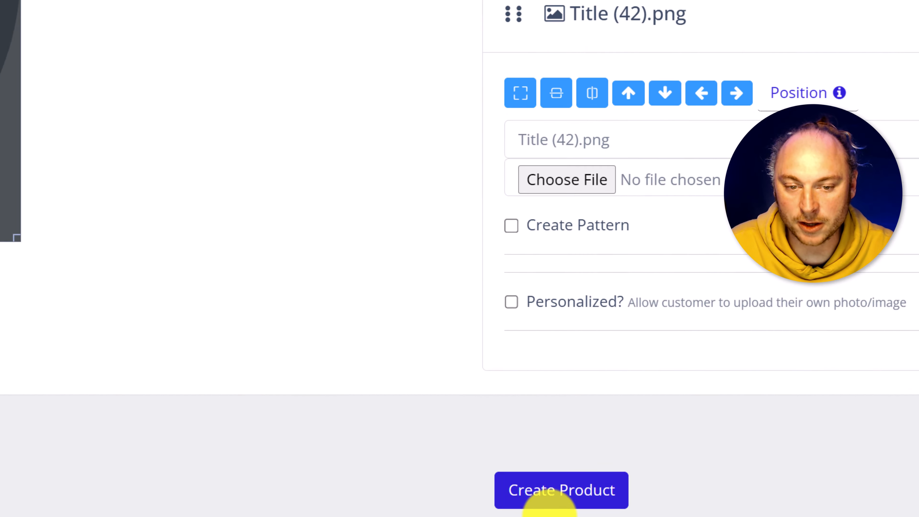
{"action": "left_click", "coordinate": [578, 503]}
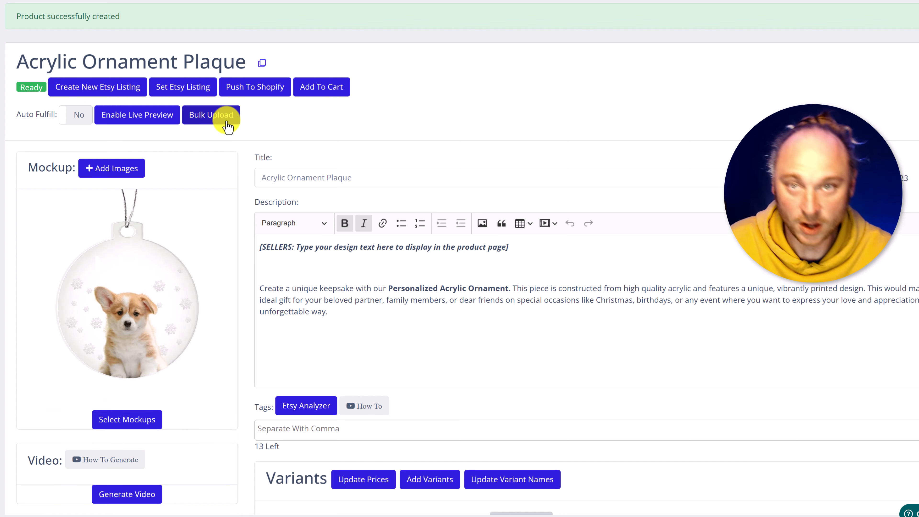
Step: Open the generator for more ornament mockups and select the green pine branch and red-decorated Christmas tree scenes
{"action": "left_click", "coordinate": [142, 420]}
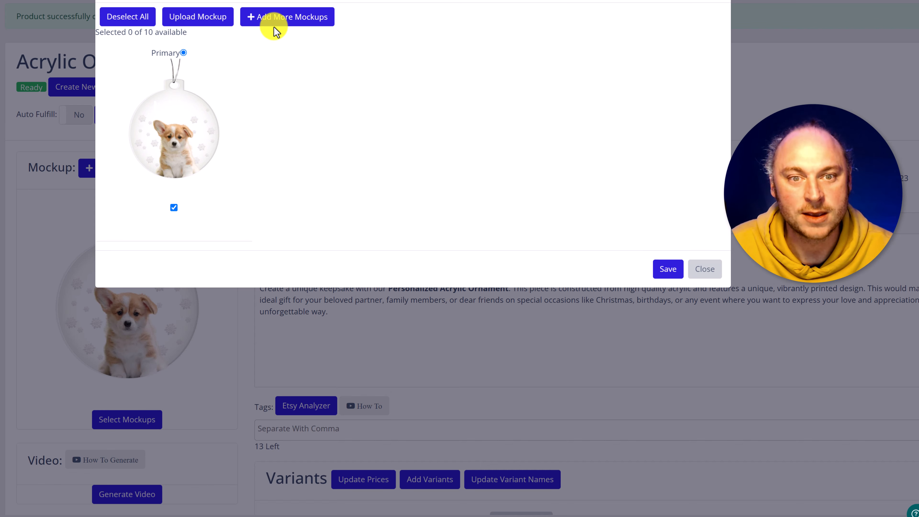
{"action": "left_click", "coordinate": [268, 19]}
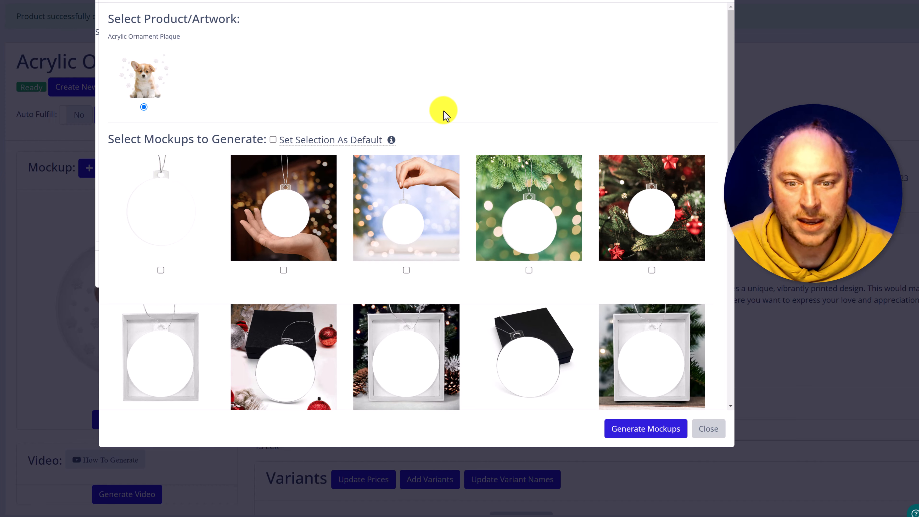
{"action": "scroll", "coordinate": [442, 119], "scroll_direction": "down", "scroll_amount": 2}
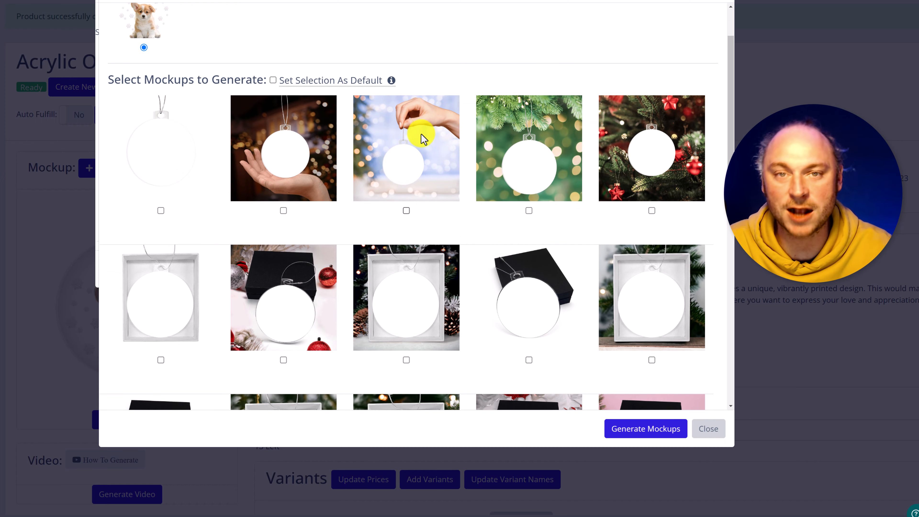
{"action": "scroll", "coordinate": [462, 150], "scroll_direction": "down", "scroll_amount": 2}
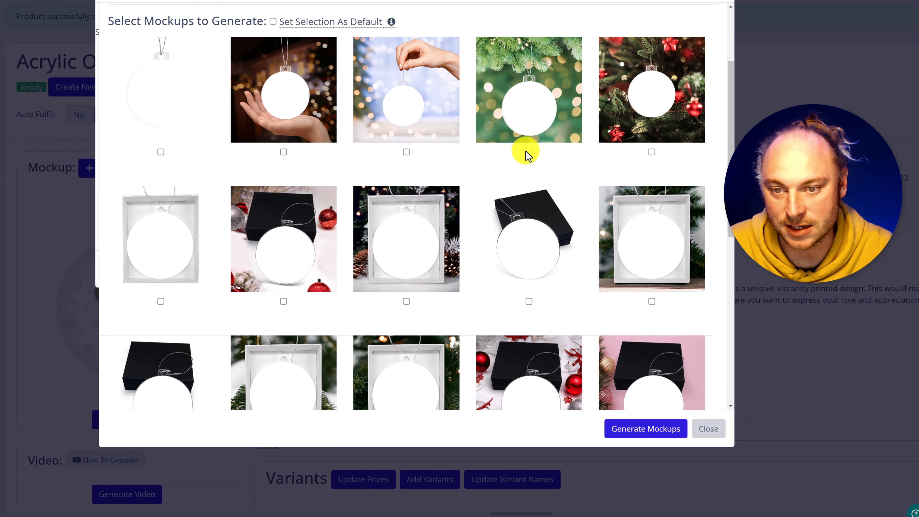
{"action": "left_click", "coordinate": [529, 151]}
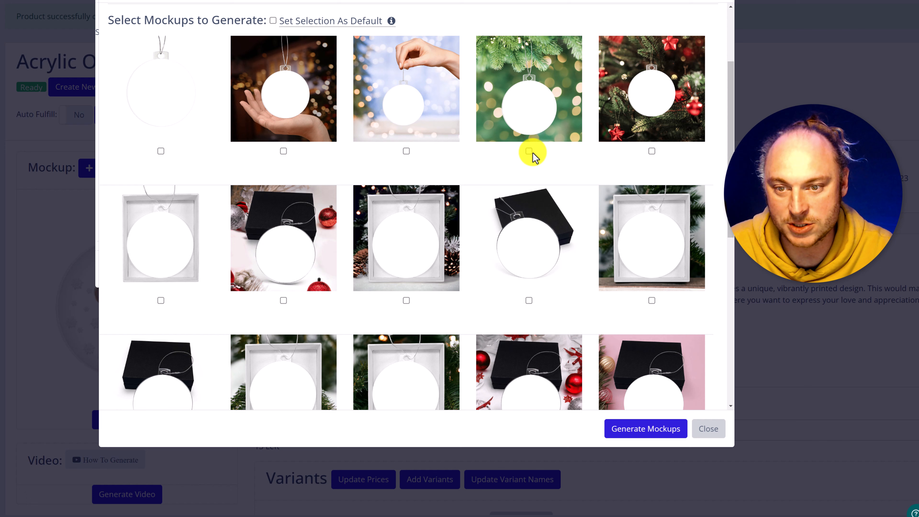
{"action": "left_click", "coordinate": [651, 151]}
Step: Add the black gift box scene with red baubles and the one with red ribbon to the selection, and generate the mockups
{"action": "scroll", "coordinate": [507, 184], "scroll_direction": "down", "scroll_amount": 2}
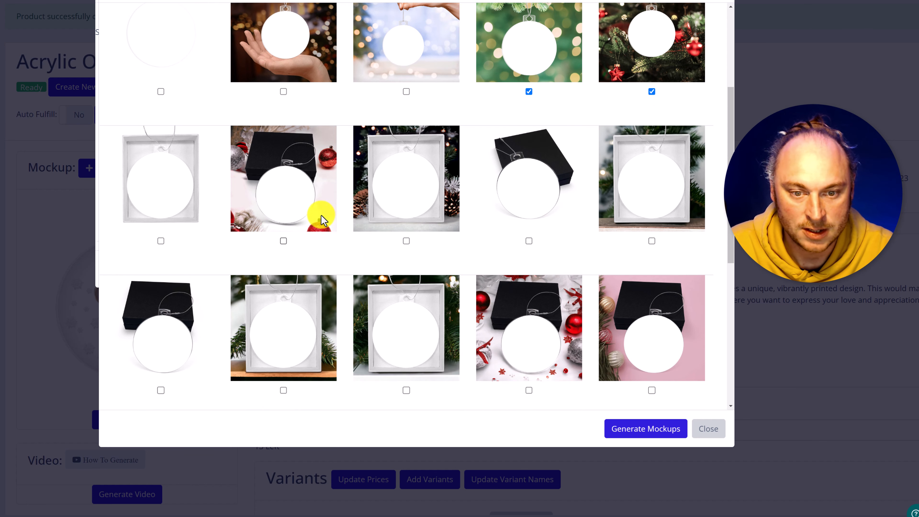
{"action": "left_click", "coordinate": [284, 241]}
{"action": "scroll", "coordinate": [252, 279], "scroll_direction": "down", "scroll_amount": 5}
{"action": "scroll", "coordinate": [254, 281], "scroll_direction": "down", "scroll_amount": 5}
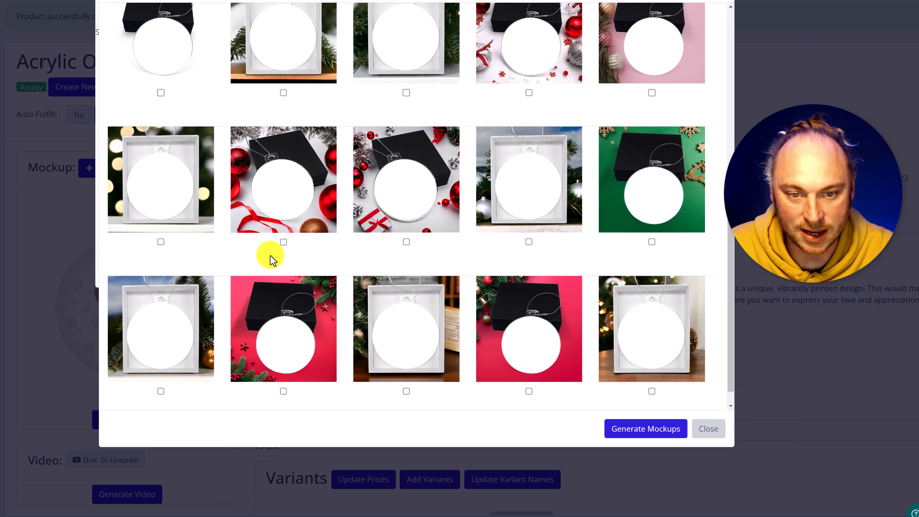
{"action": "left_click", "coordinate": [284, 241]}
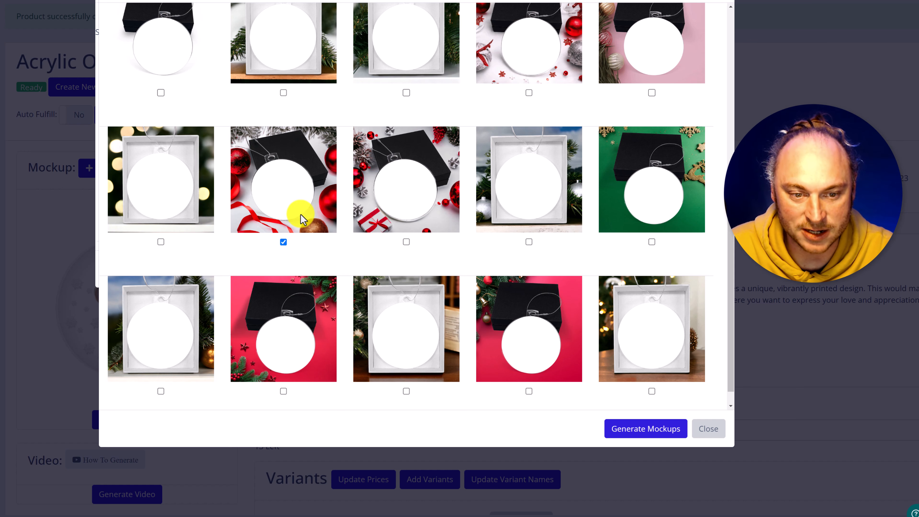
{"action": "scroll", "coordinate": [488, 150], "scroll_direction": "down", "scroll_amount": 1}
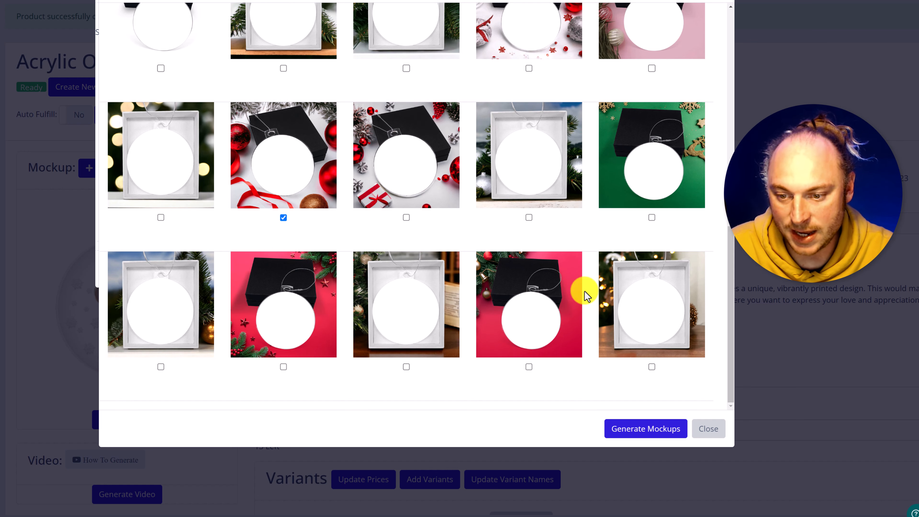
{"action": "left_click", "coordinate": [640, 433]}
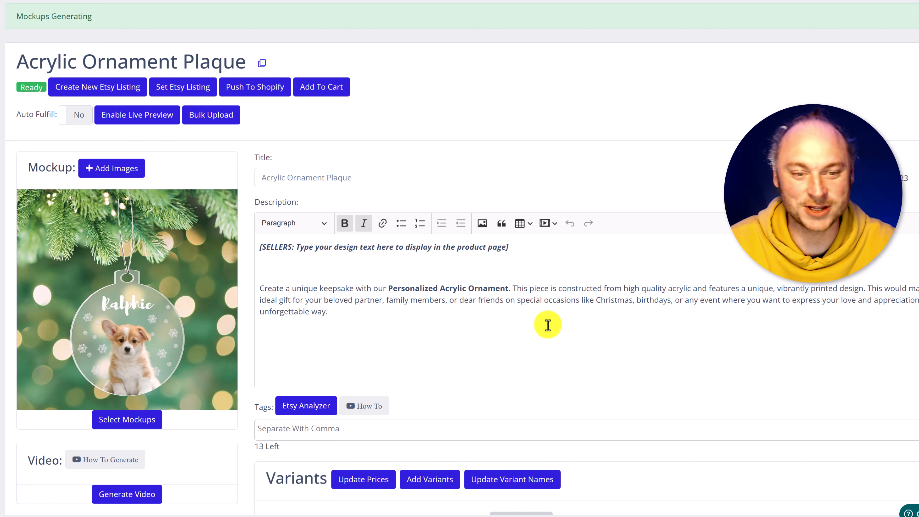
Step: Bring up the image options for the generated "Ralphie" mockups, and compare the mockups with the Etsy Personalized Puppy Picture Ornament listing
{"action": "right_click", "coordinate": [107, 329]}
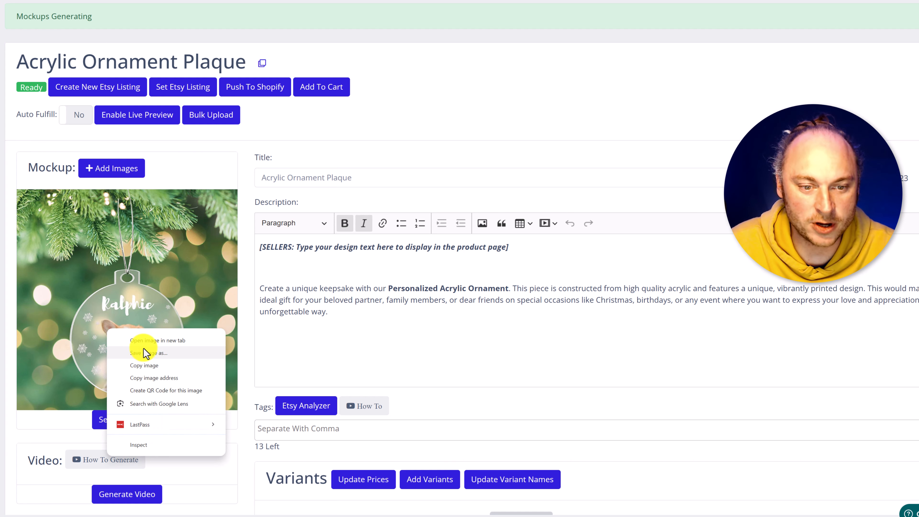
{"action": "left_click", "coordinate": [139, 327]}
{"action": "left_click", "coordinate": [130, 423]}
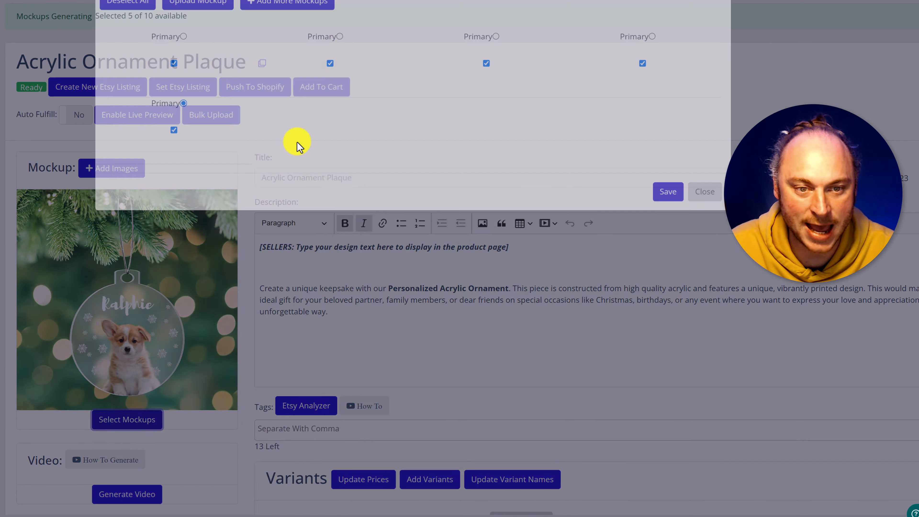
{"action": "right_click", "coordinate": [319, 149]}
{"action": "left_click", "coordinate": [386, 157]}
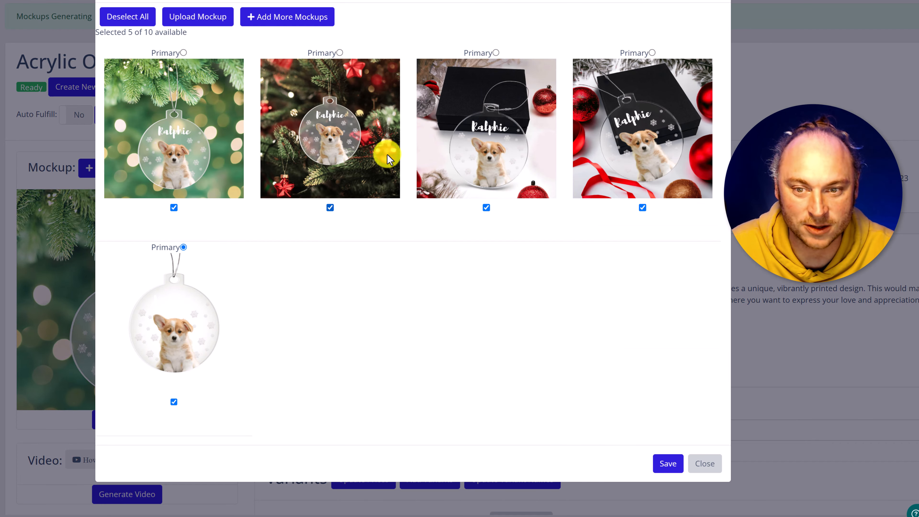
{"action": "right_click", "coordinate": [510, 146]}
{"action": "left_click", "coordinate": [536, 153]}
{"action": "right_click", "coordinate": [646, 160]}
{"action": "left_click", "coordinate": [649, 161]}
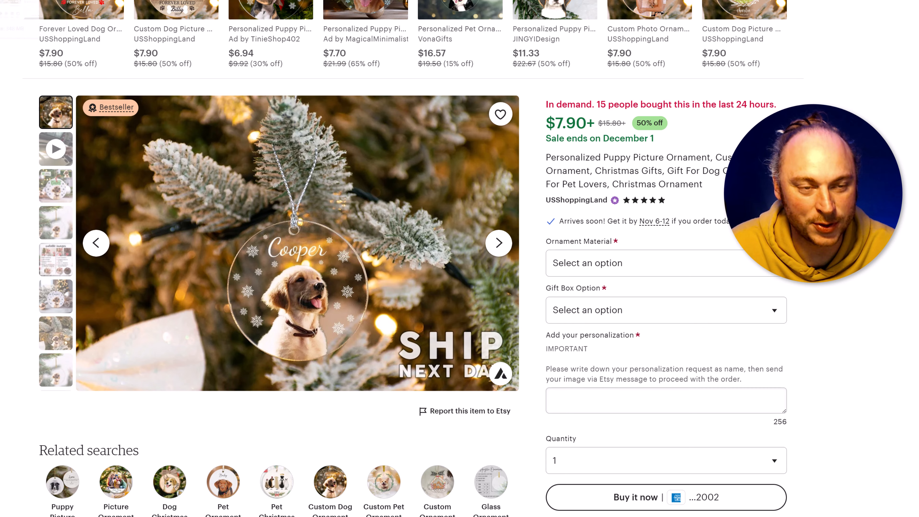
{"action": "left_click_drag", "start_coordinate": [16, 5], "coordinate": [0, 94]}
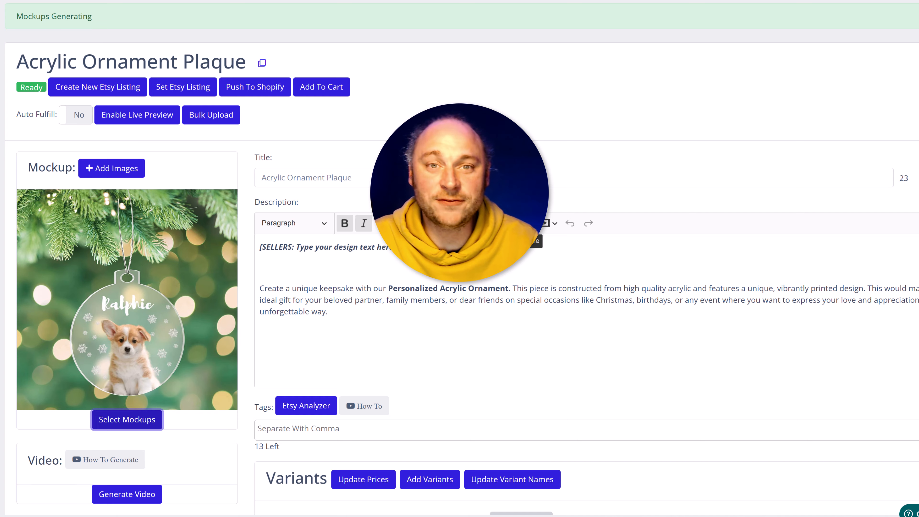
Step: Examine the retail prices of both ornament variants, plus the Etsy shipping profile and supplier sections
{"action": "scroll", "coordinate": [687, 308], "scroll_direction": "down", "scroll_amount": 3}
{"action": "left_click_drag", "start_coordinate": [753, 422], "coordinate": [695, 424]}
{"action": "scroll", "coordinate": [690, 308], "scroll_direction": "down", "scroll_amount": 3}
{"action": "left_click_drag", "start_coordinate": [753, 271], "coordinate": [695, 282]}
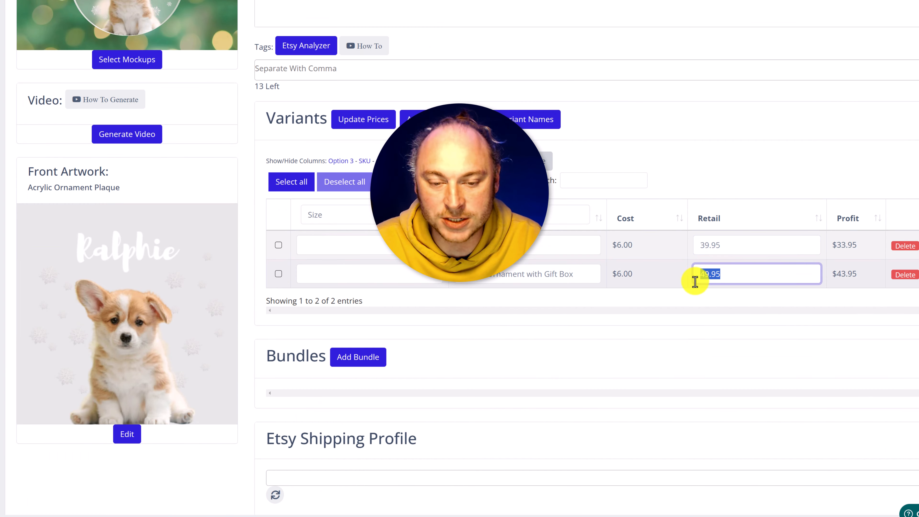
{"action": "scroll", "coordinate": [695, 282], "scroll_direction": "down", "scroll_amount": 4}
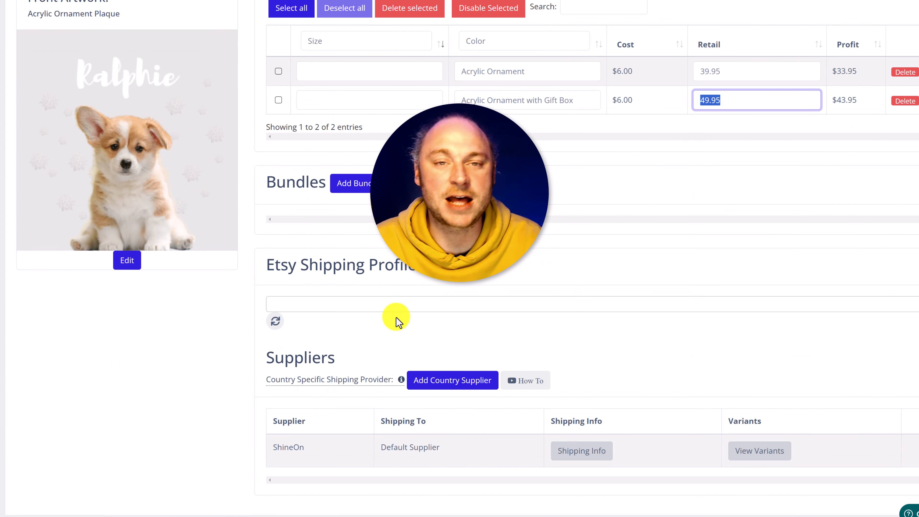
{"action": "scroll", "coordinate": [143, 304], "scroll_direction": "up", "scroll_amount": 12}
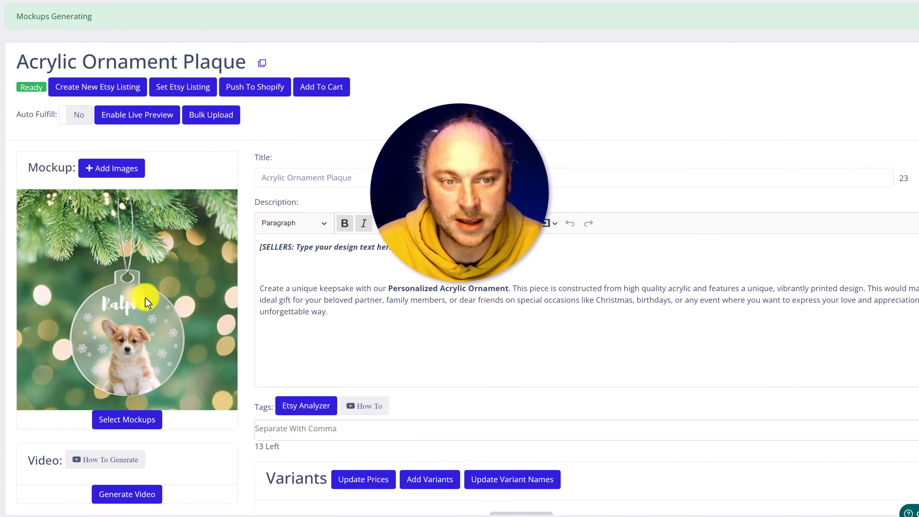